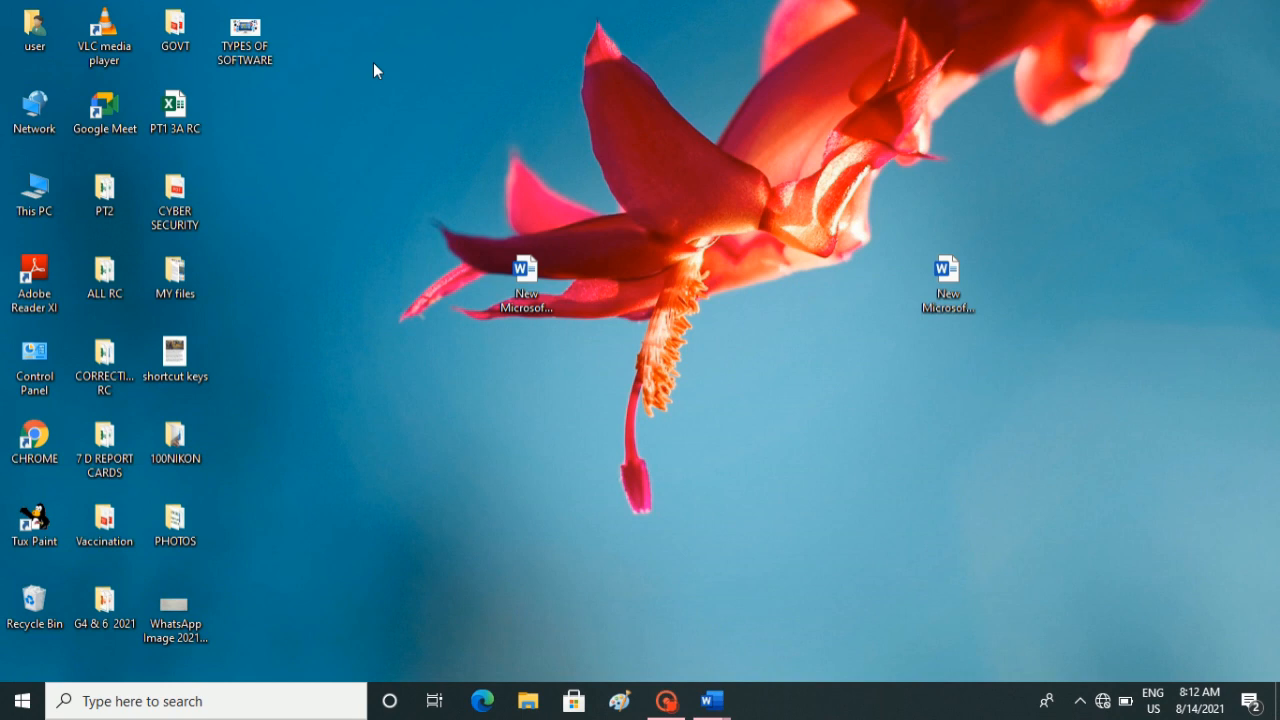
# Bring up the New Microsoft Word Document window and select the paragraph's first word, EDITING
pyautogui.moveTo(711, 699)
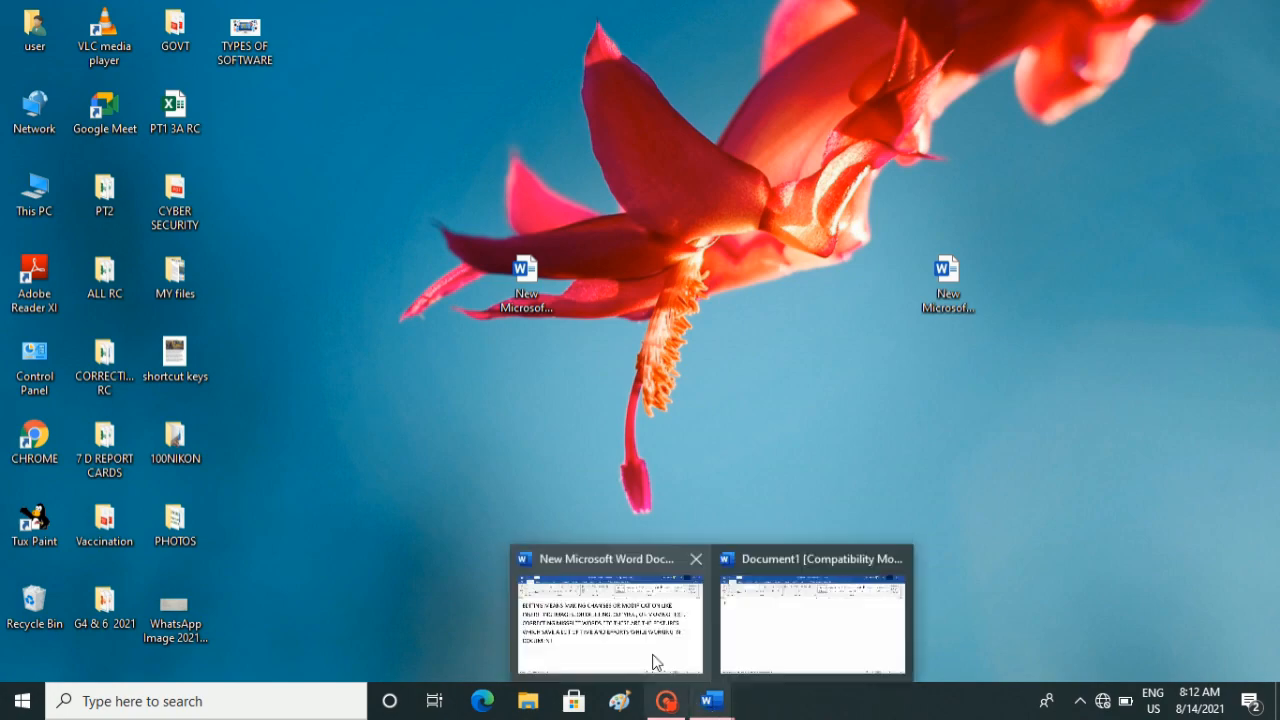
pyautogui.click(642, 650)
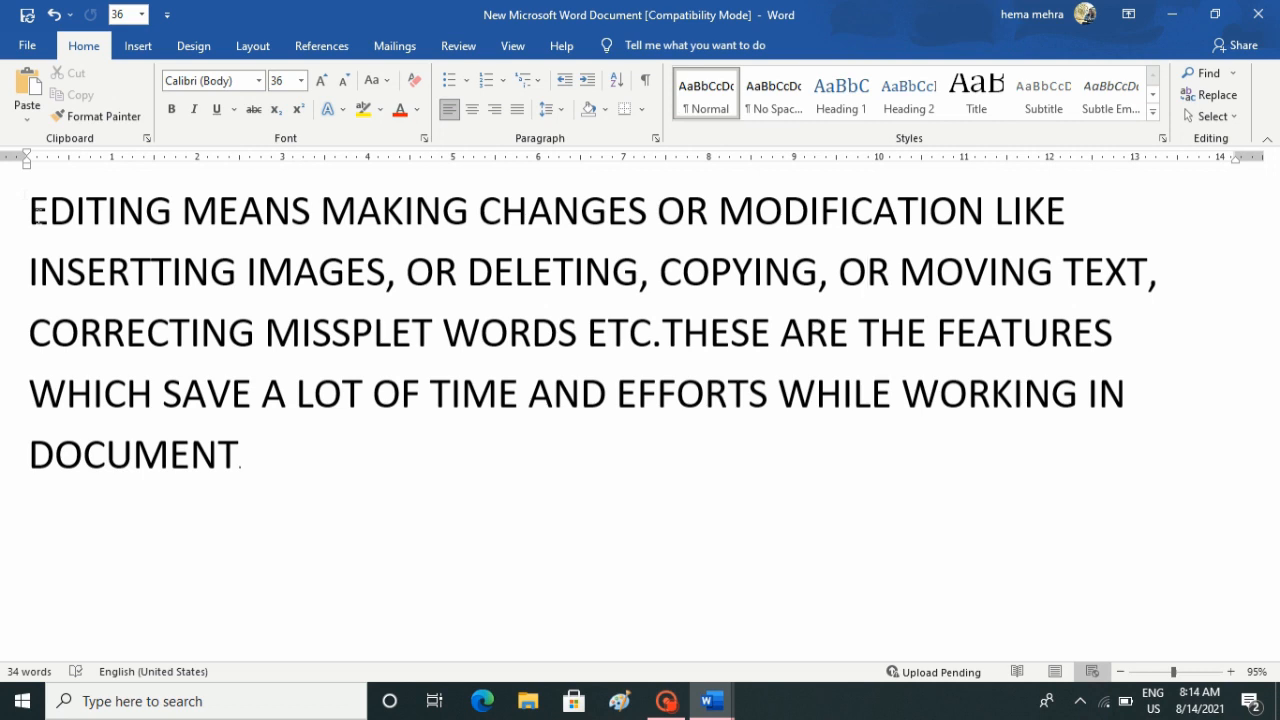
pyautogui.doubleClick(33, 213)
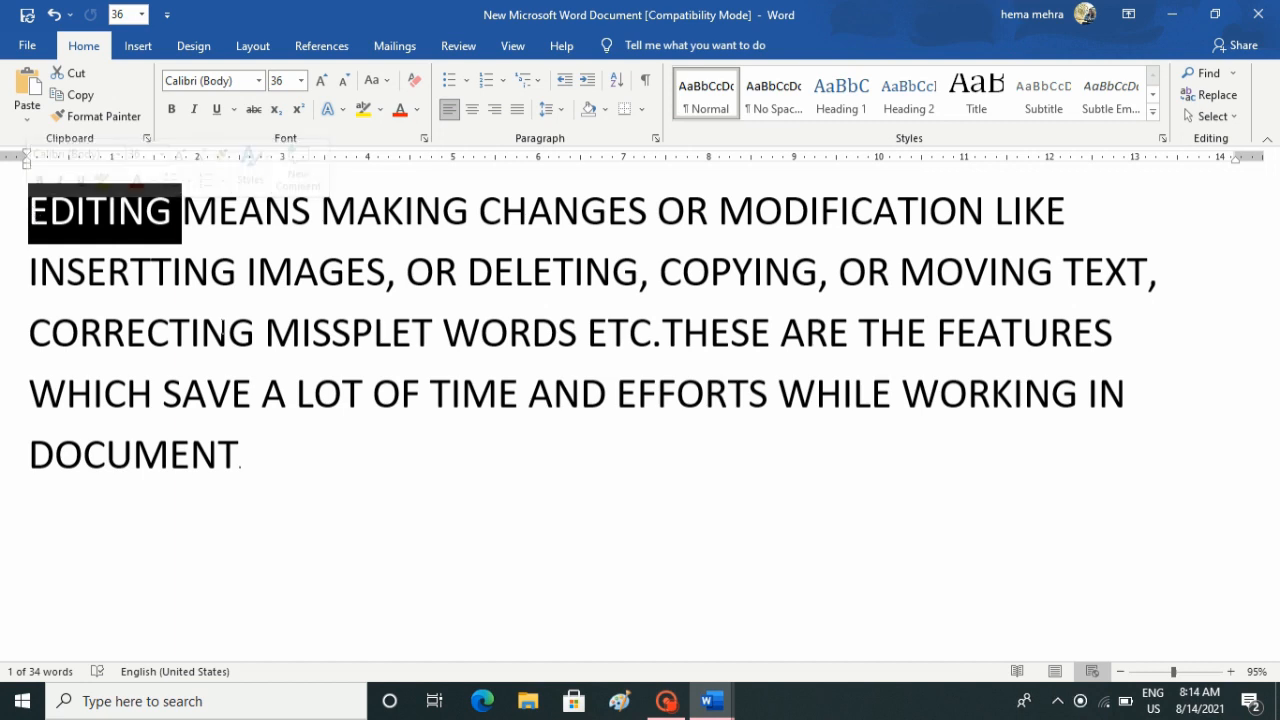
pyautogui.click(241, 464)
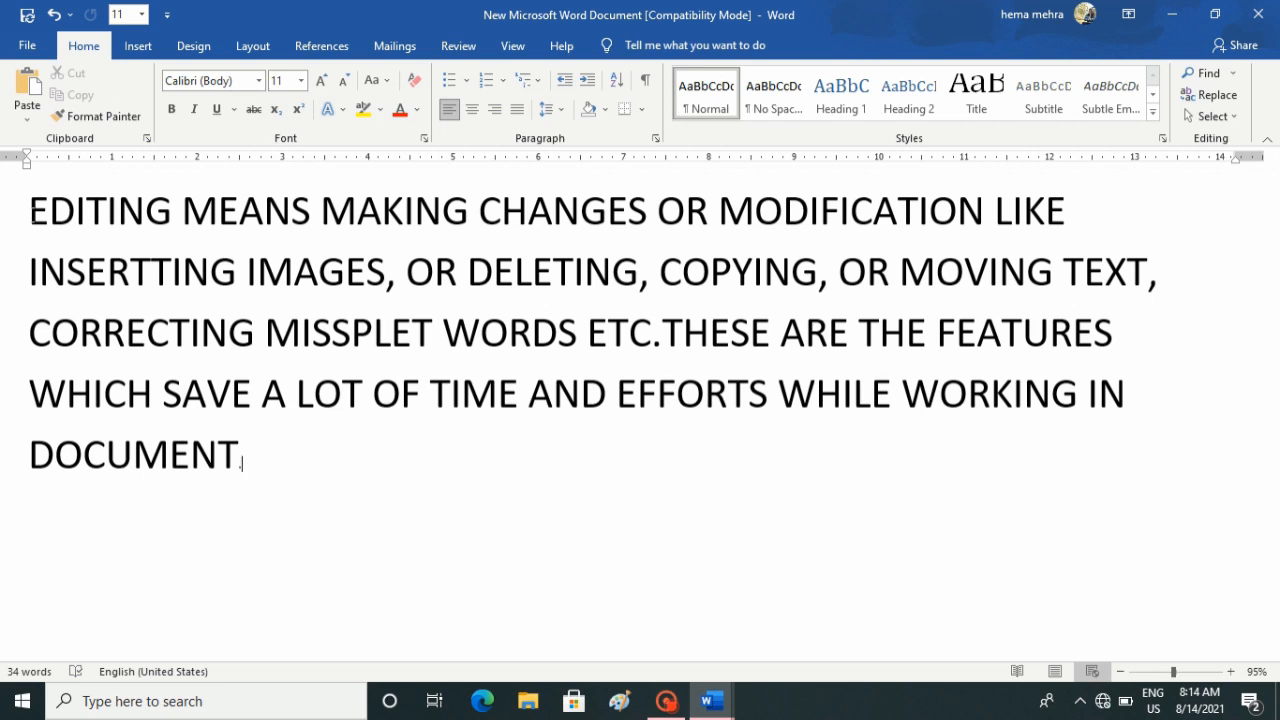
pyautogui.doubleClick(32, 212)
pyautogui.click(32, 215)
pyautogui.doubleClick(32, 215)
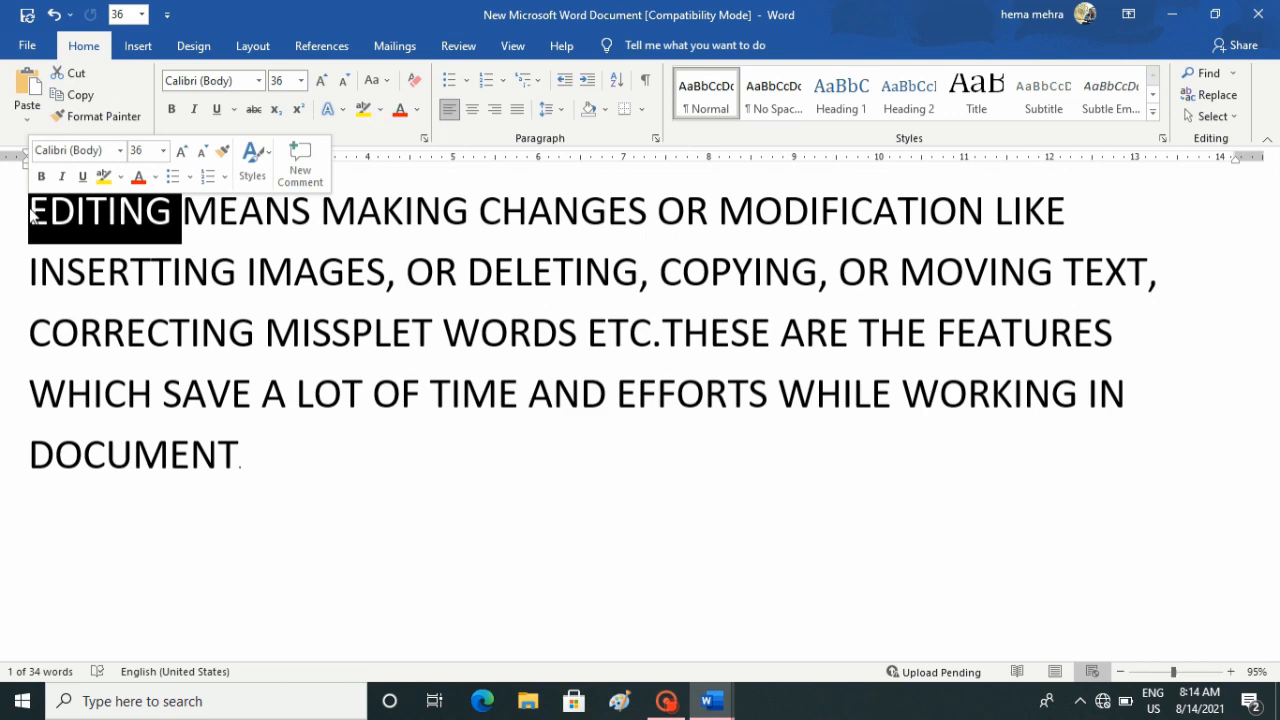
# Select the whole first line of the paragraph, from EDITING to LIKE
pyautogui.click(17, 218)
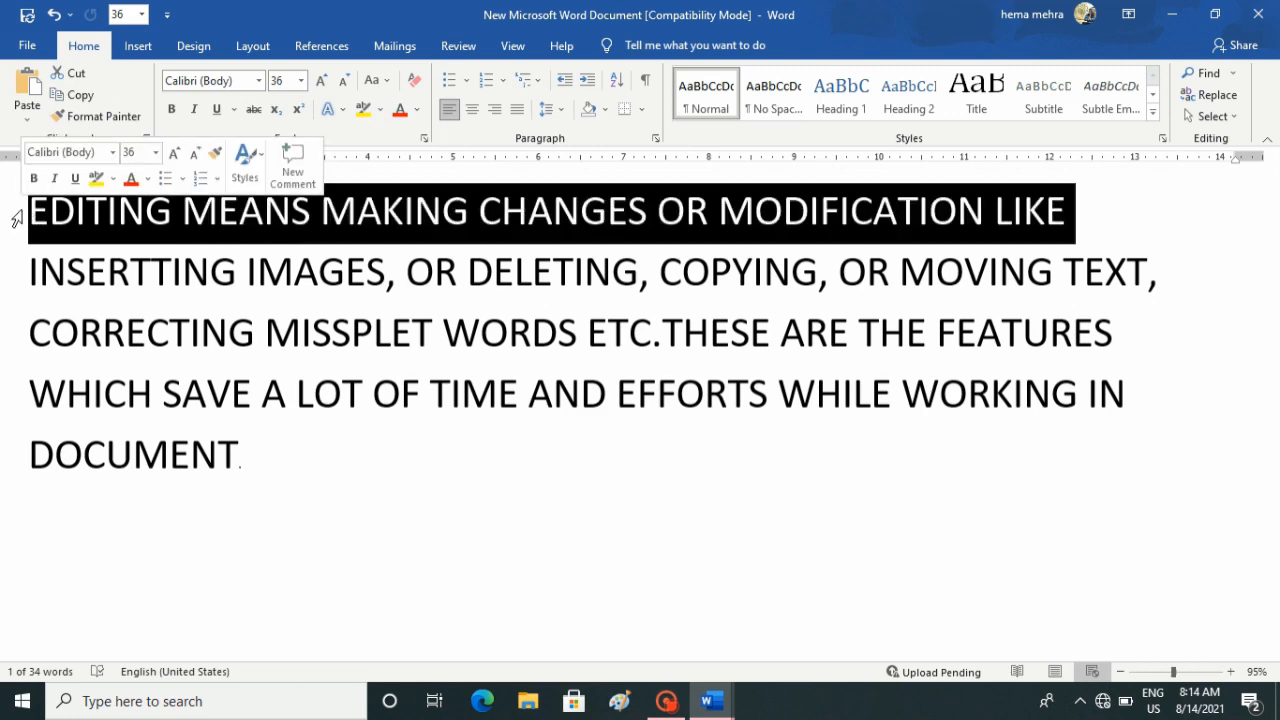
pyautogui.doubleClick(15, 216)
pyautogui.click(18, 217)
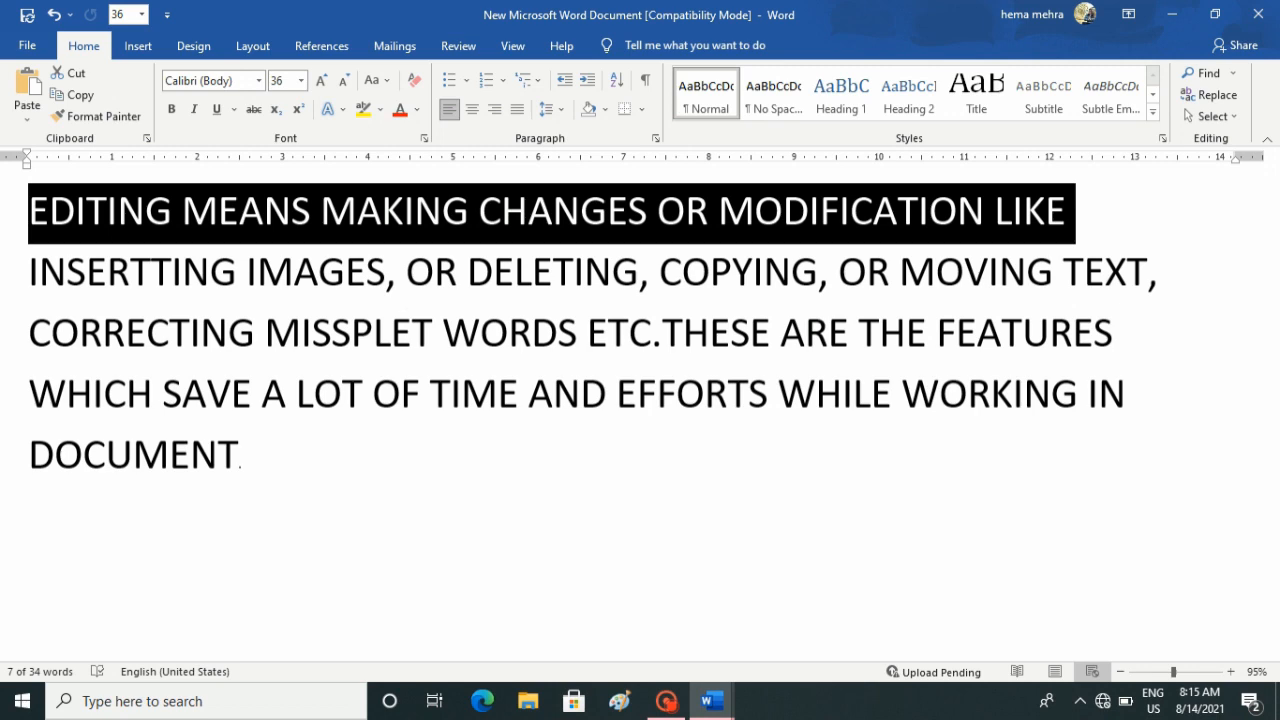
# Select the entire paragraph, clear the selection, and select all of the document's text
pyautogui.click(392, 275)
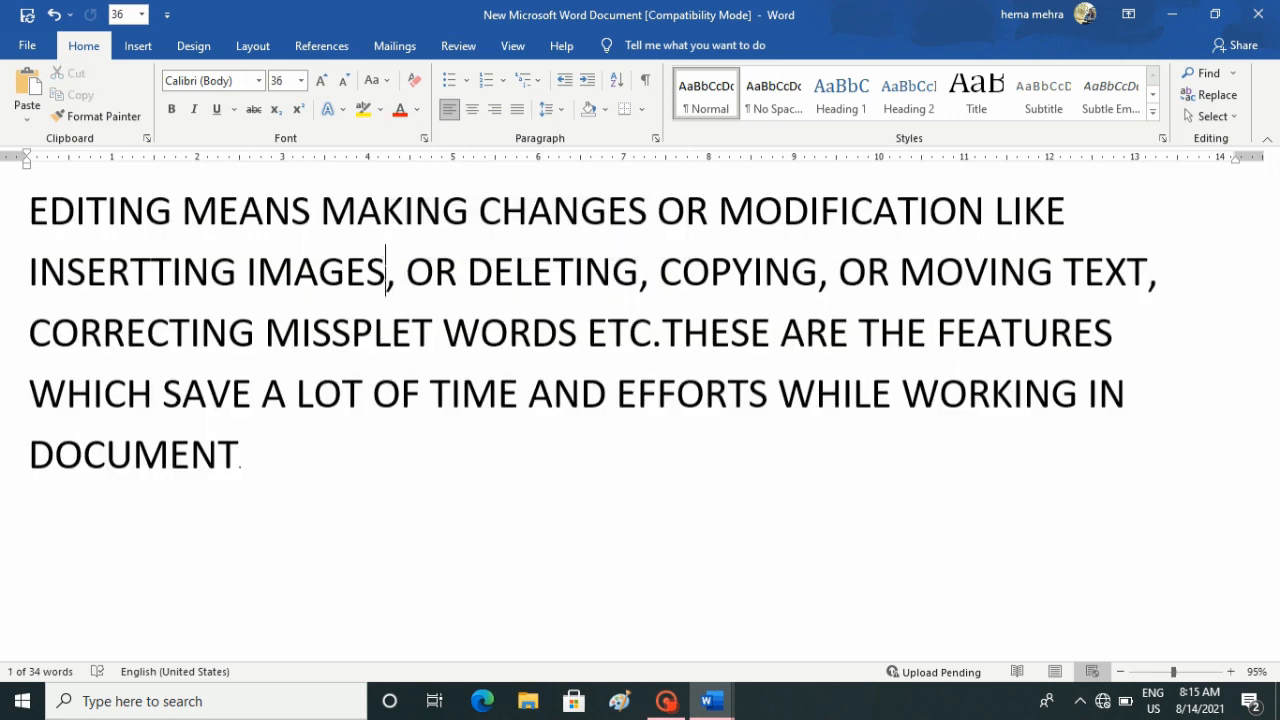
pyautogui.tripleClick(392, 275)
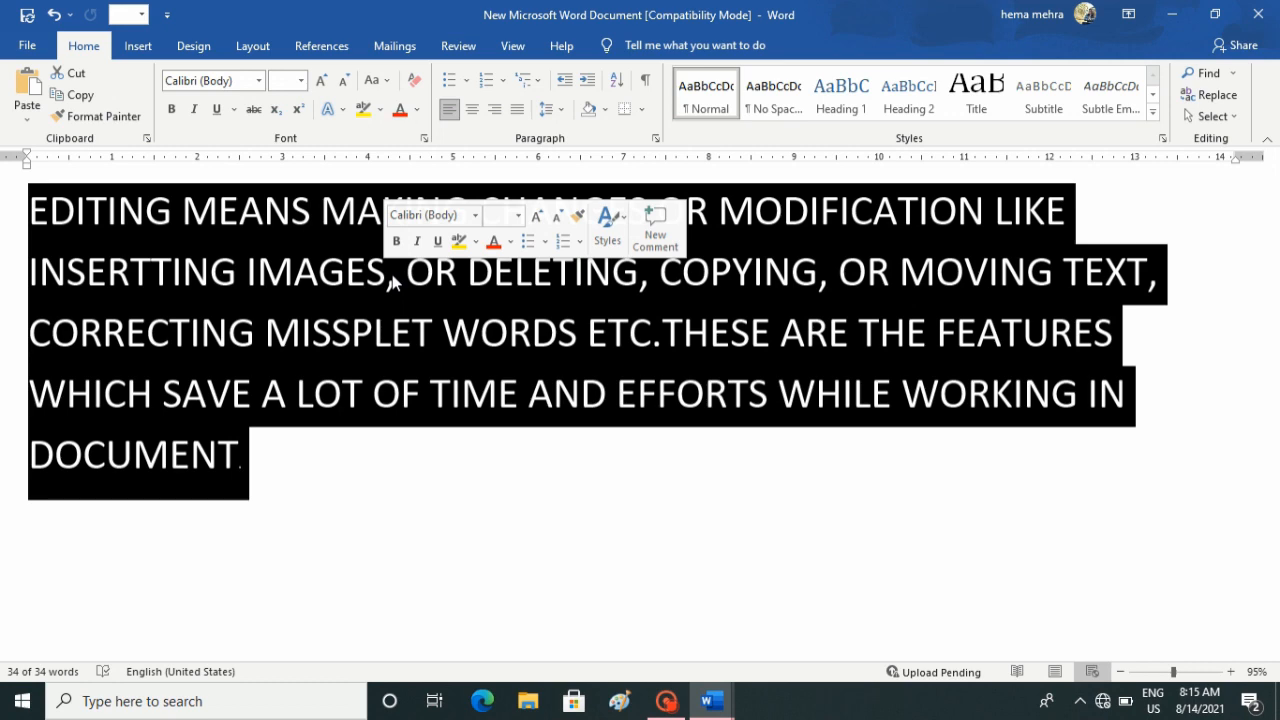
pyautogui.click(394, 451)
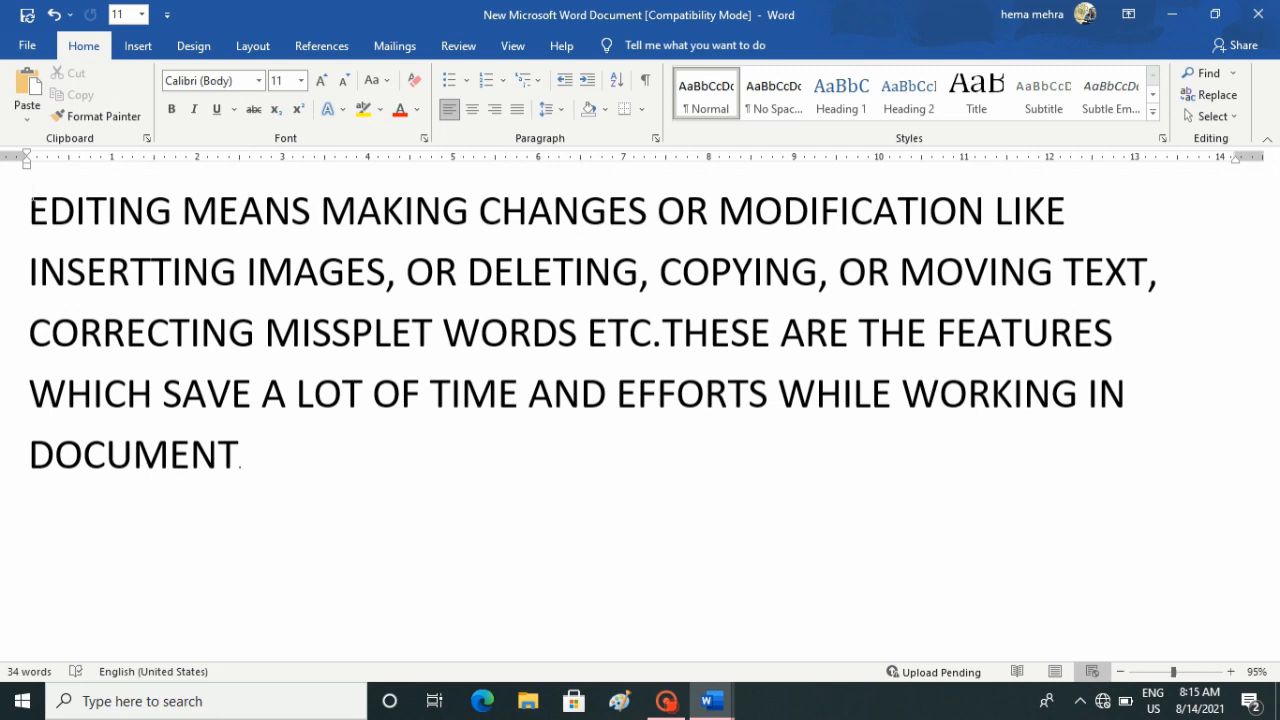
pyautogui.hotkey('ctrl', 'a')
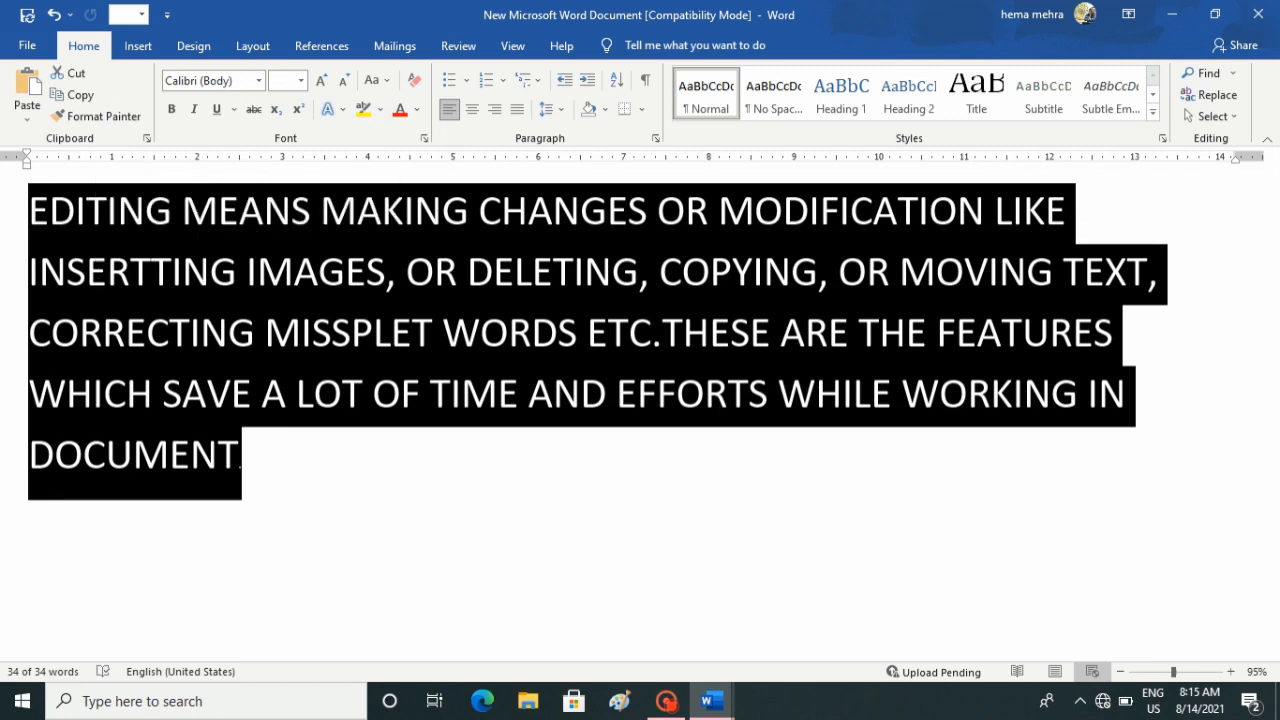
pyautogui.click(361, 505)
pyautogui.tripleClick(62, 270)
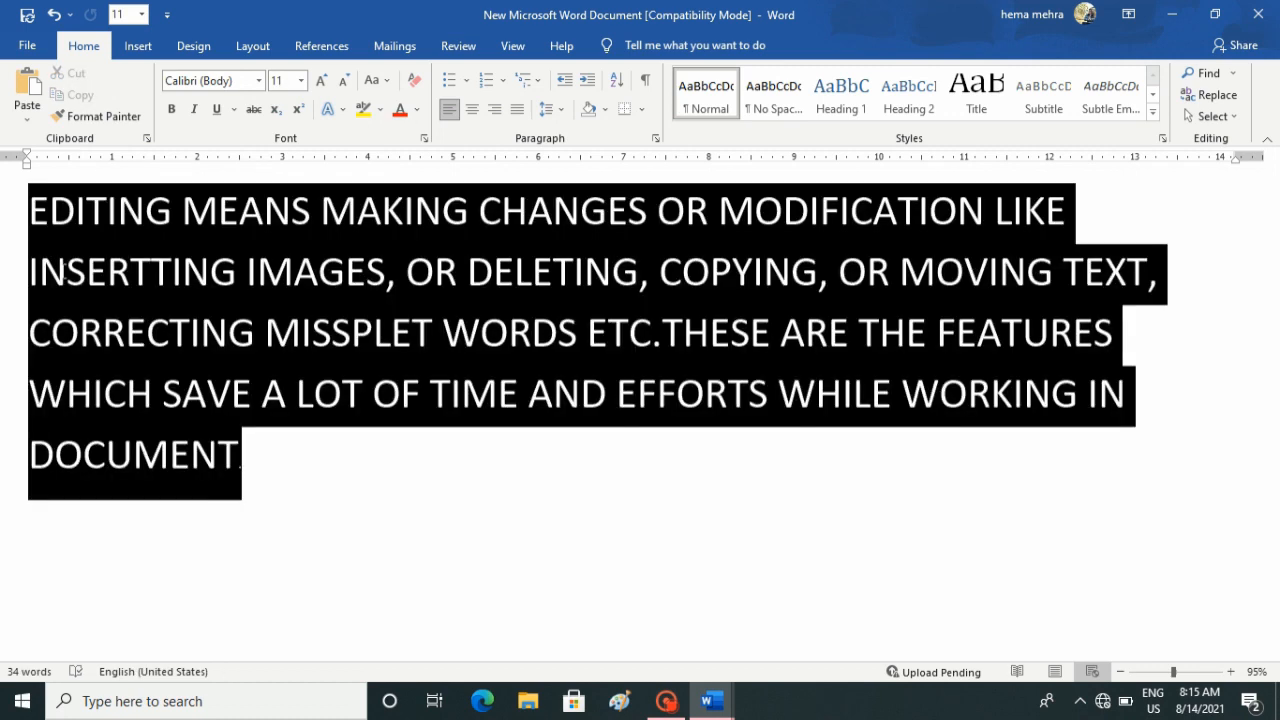
# Select only the first line of text, and return the cursor to the end of the document
pyautogui.moveTo(28, 210); pyautogui.dragTo(1075, 212)
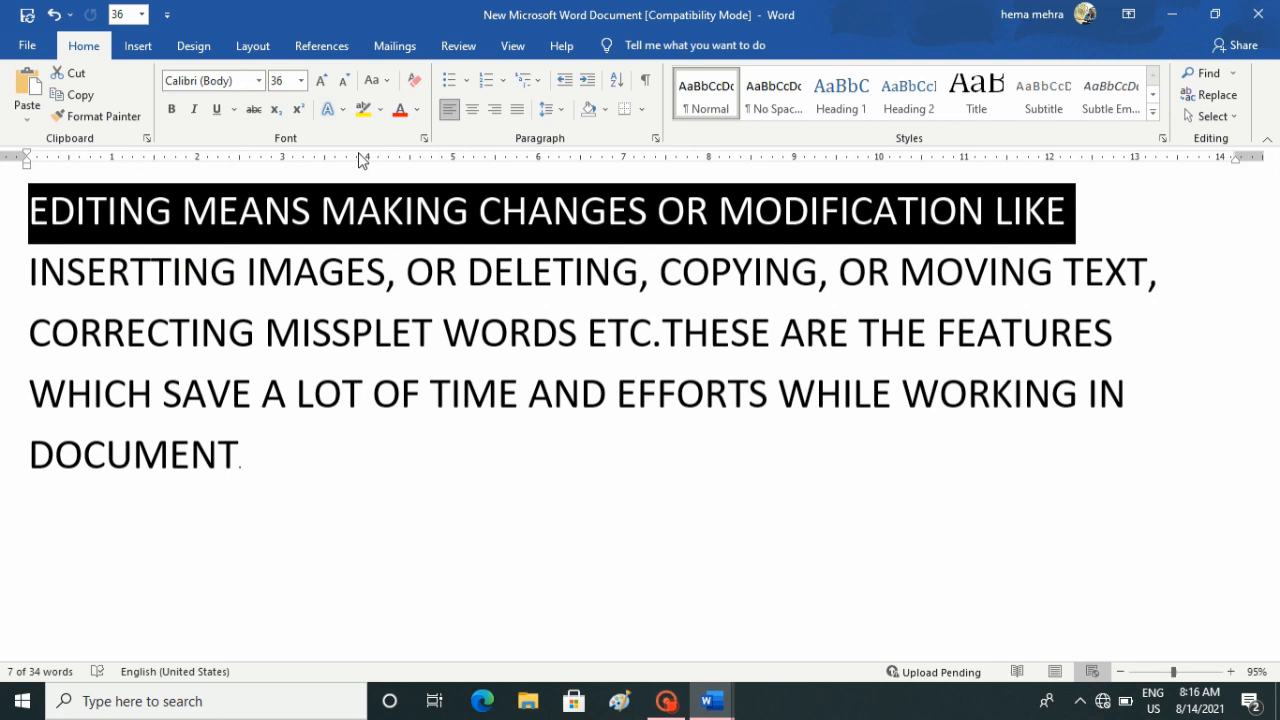
pyautogui.click(28, 216)
pyautogui.hotkey('ctrl', 'End')
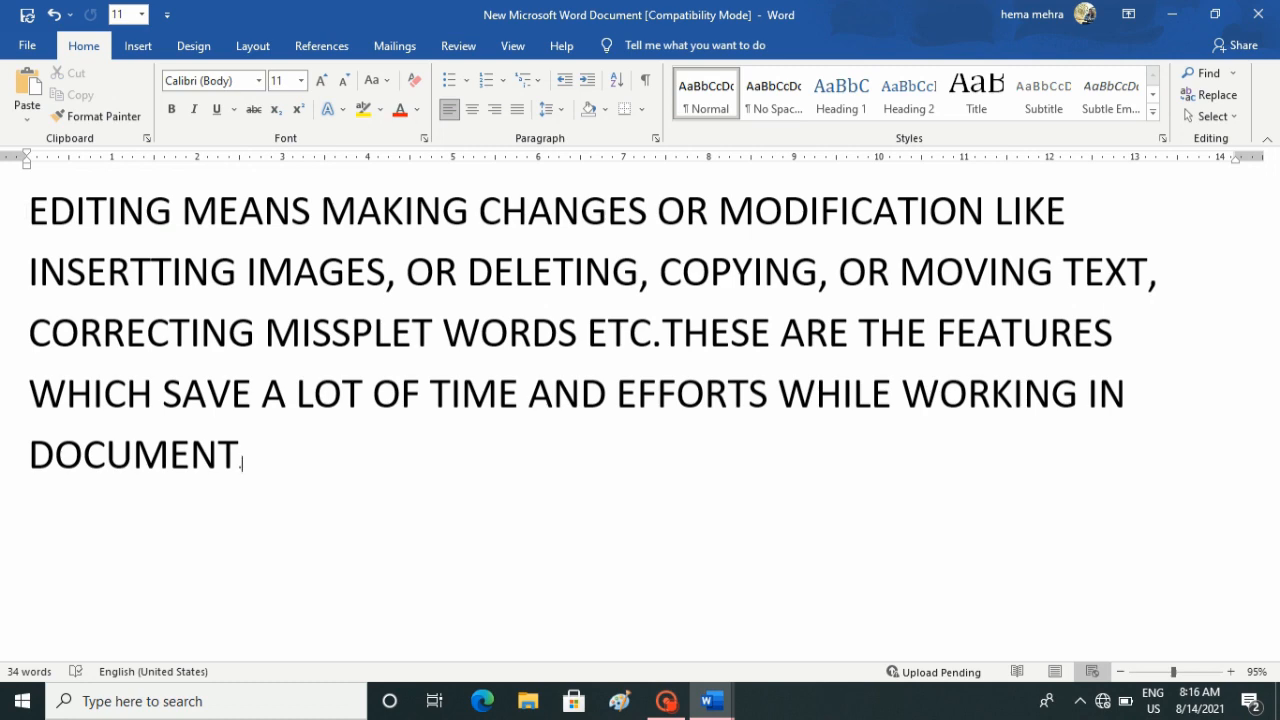
# Select the entire document and release it, select the paragraph starting with EDITING, and clear that selection
pyautogui.hotkey('ctrl', 'a')
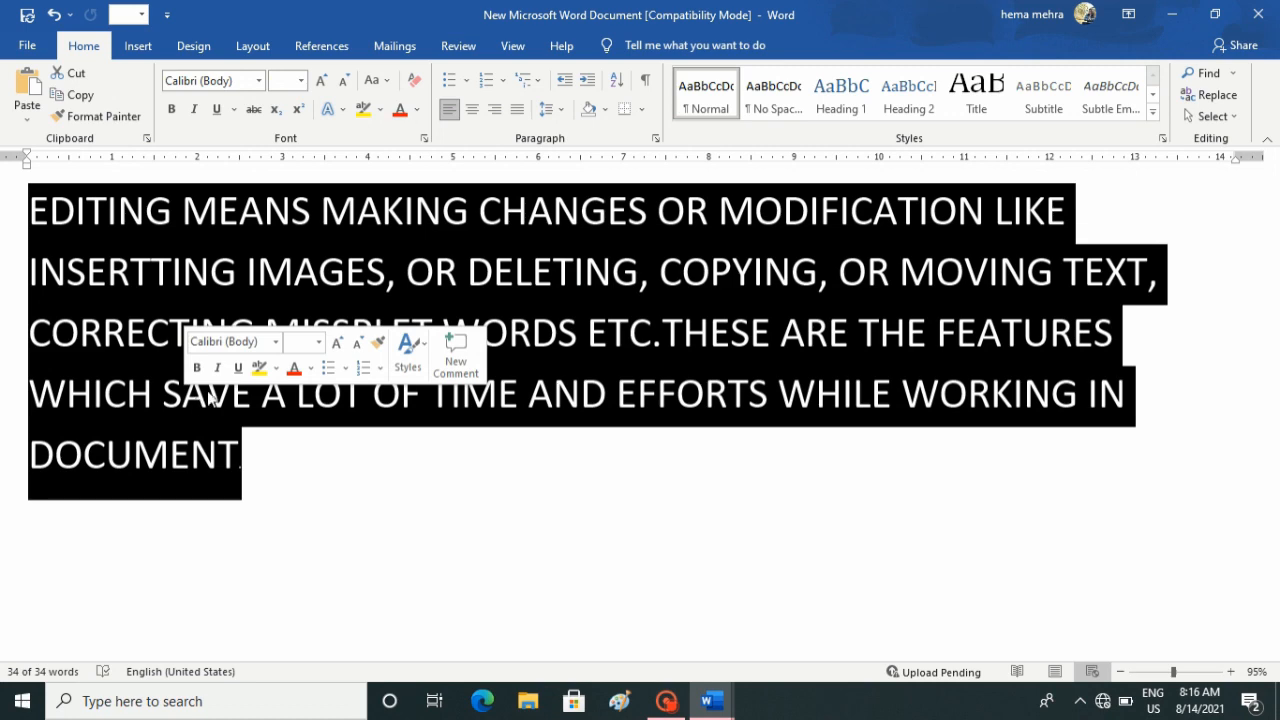
pyautogui.press('Right')
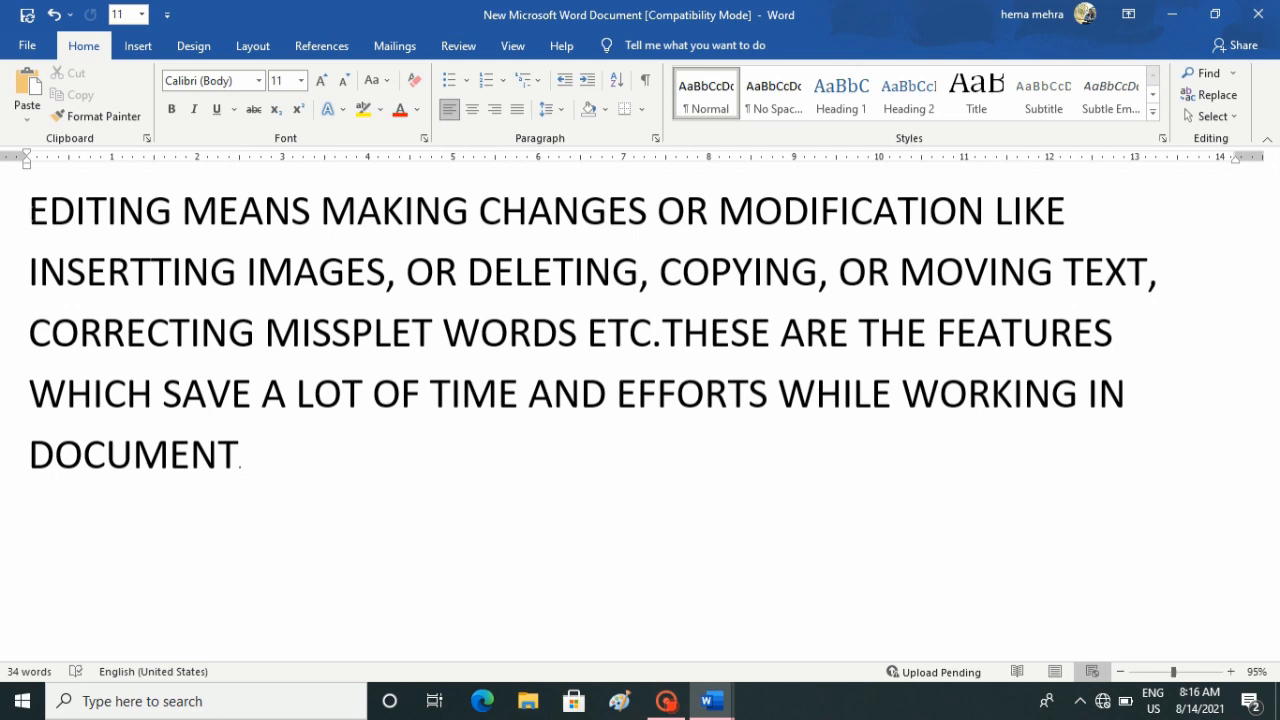
pyautogui.tripleClick(30, 212)
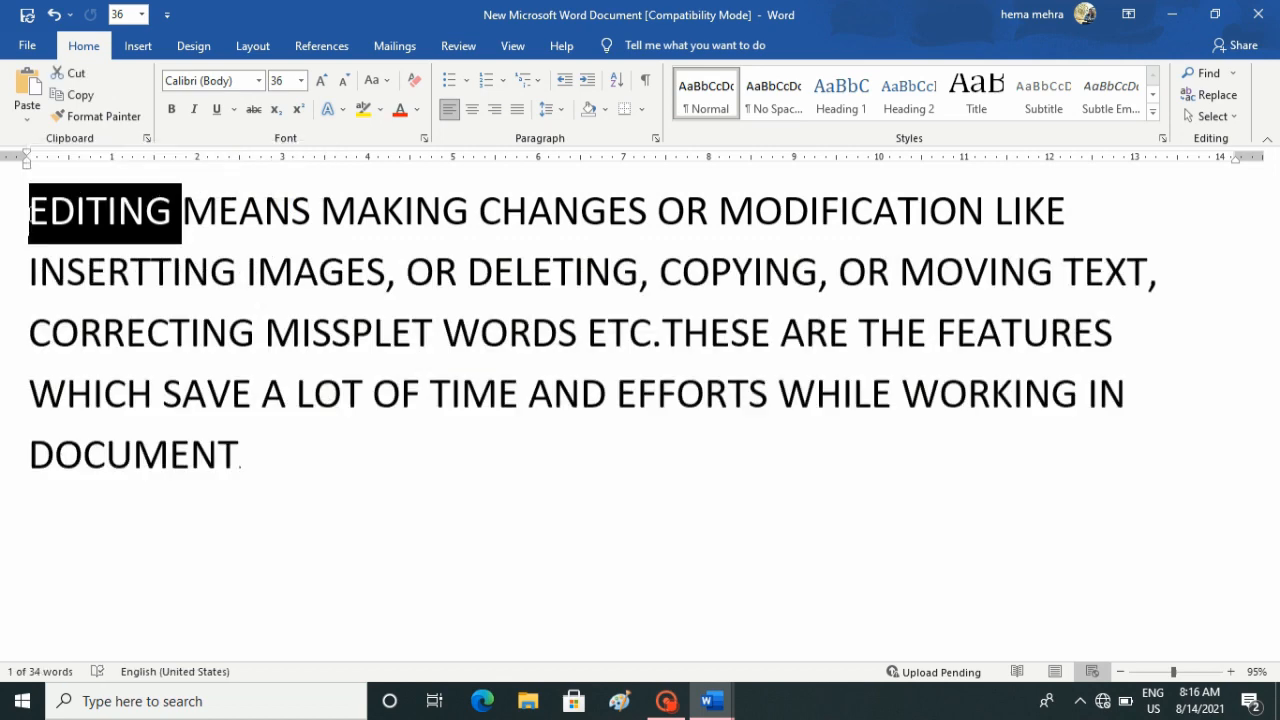
pyautogui.tripleClick(30, 212)
pyautogui.tripleClick(26, 222)
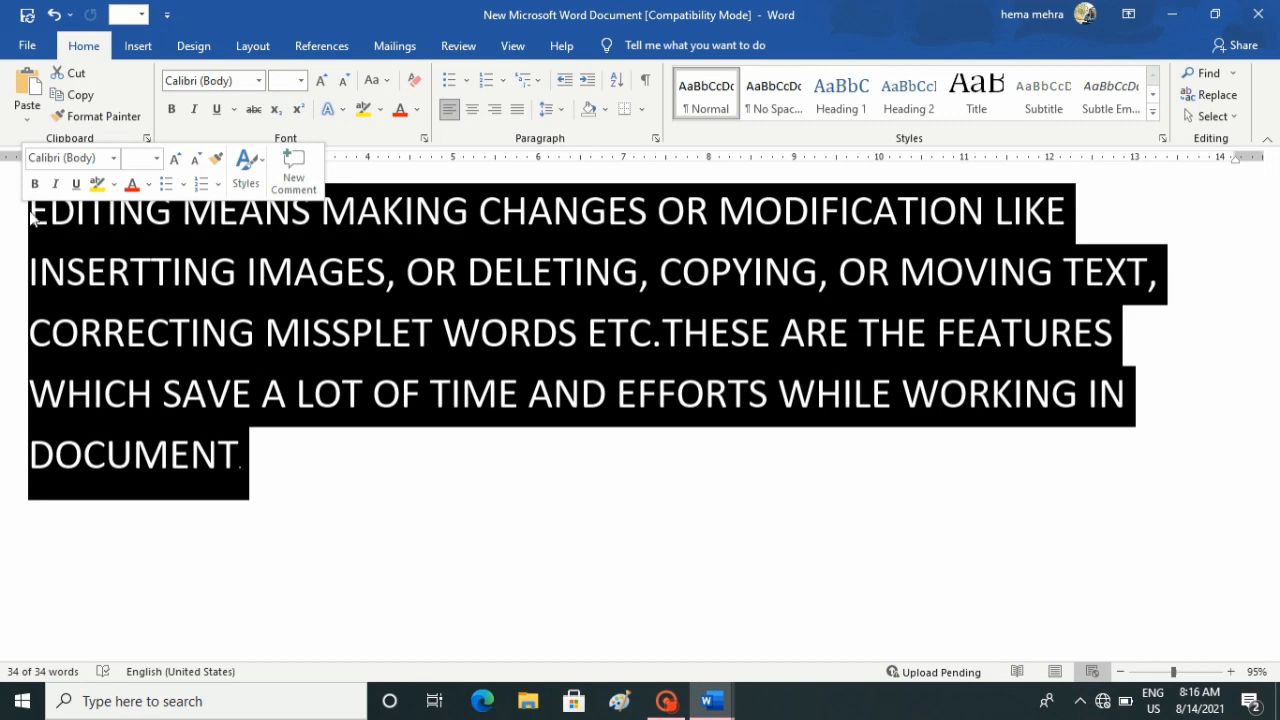
pyautogui.click(412, 516)
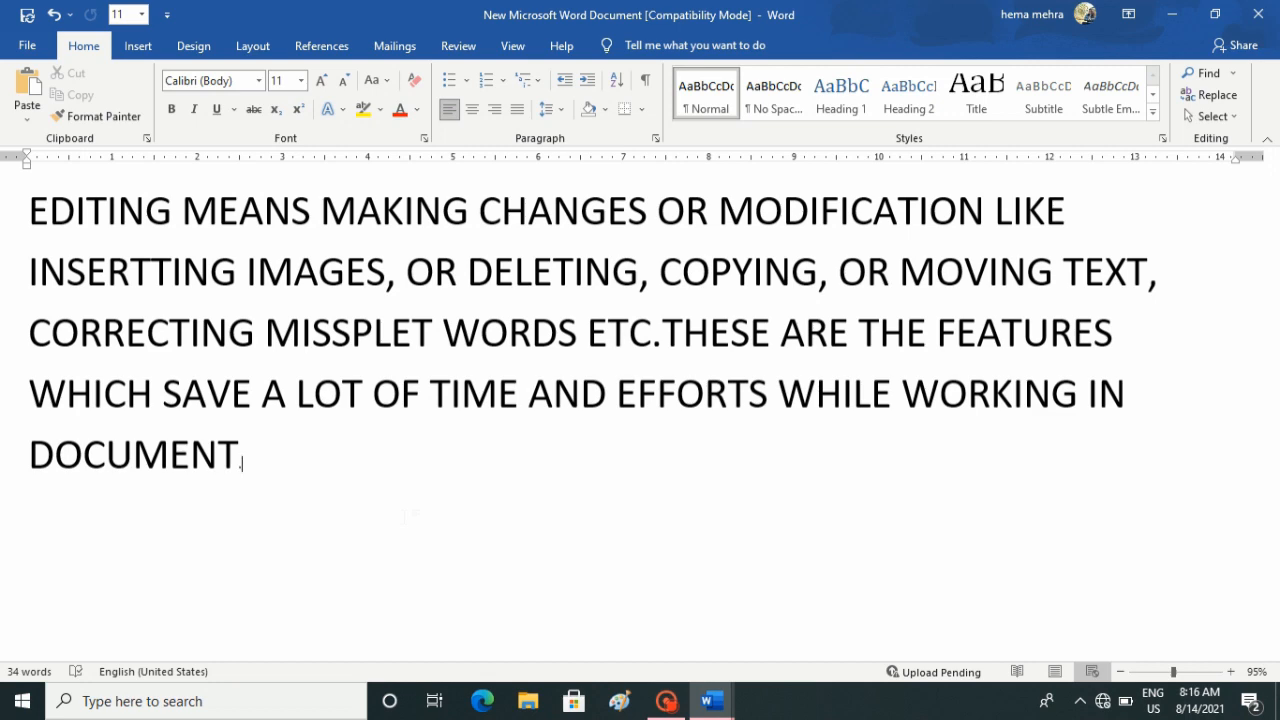
pyautogui.click(666, 703)
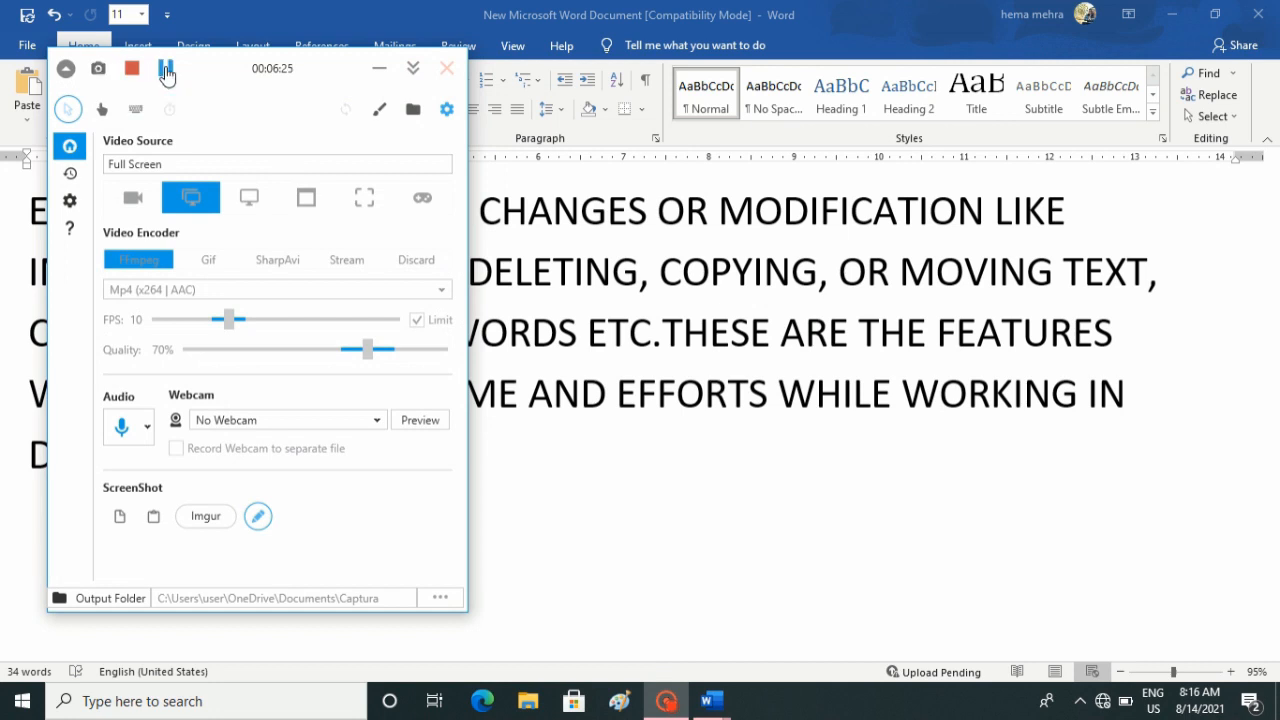
pyautogui.click(383, 68)
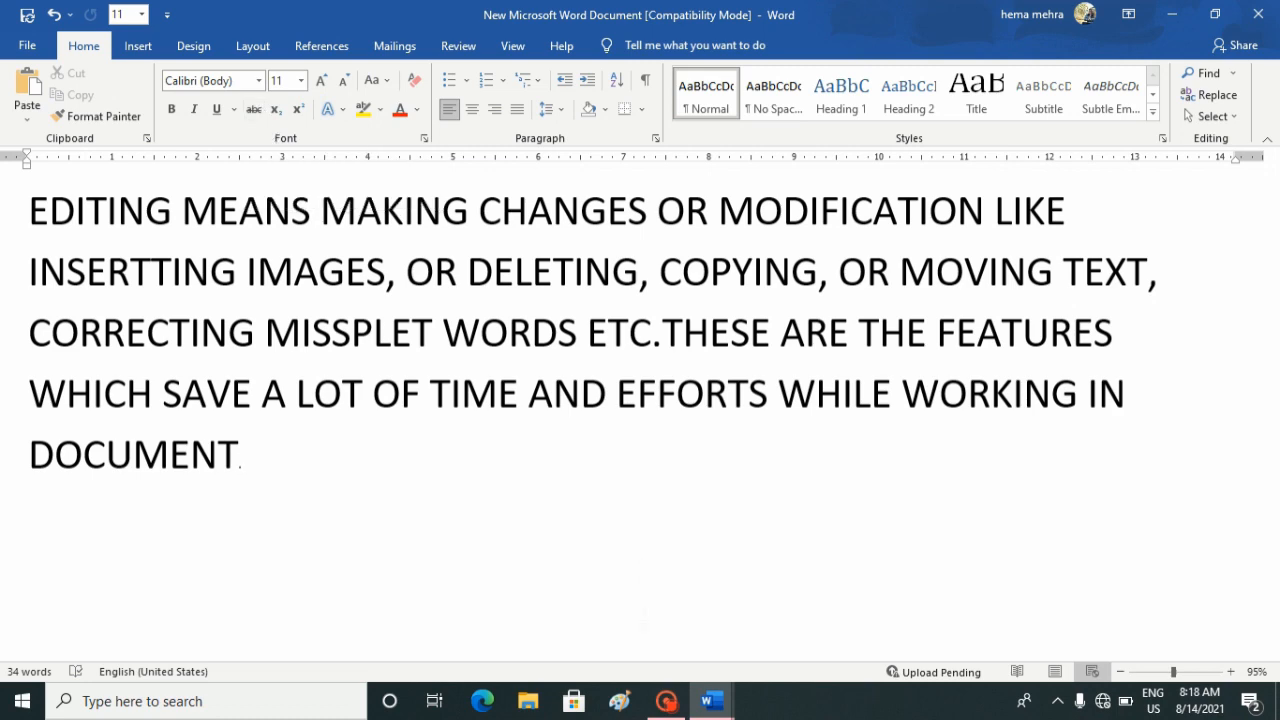
# View the blank Document1 window and return to New Microsoft Word Document
pyautogui.moveTo(712, 705)
pyautogui.click(812, 615)
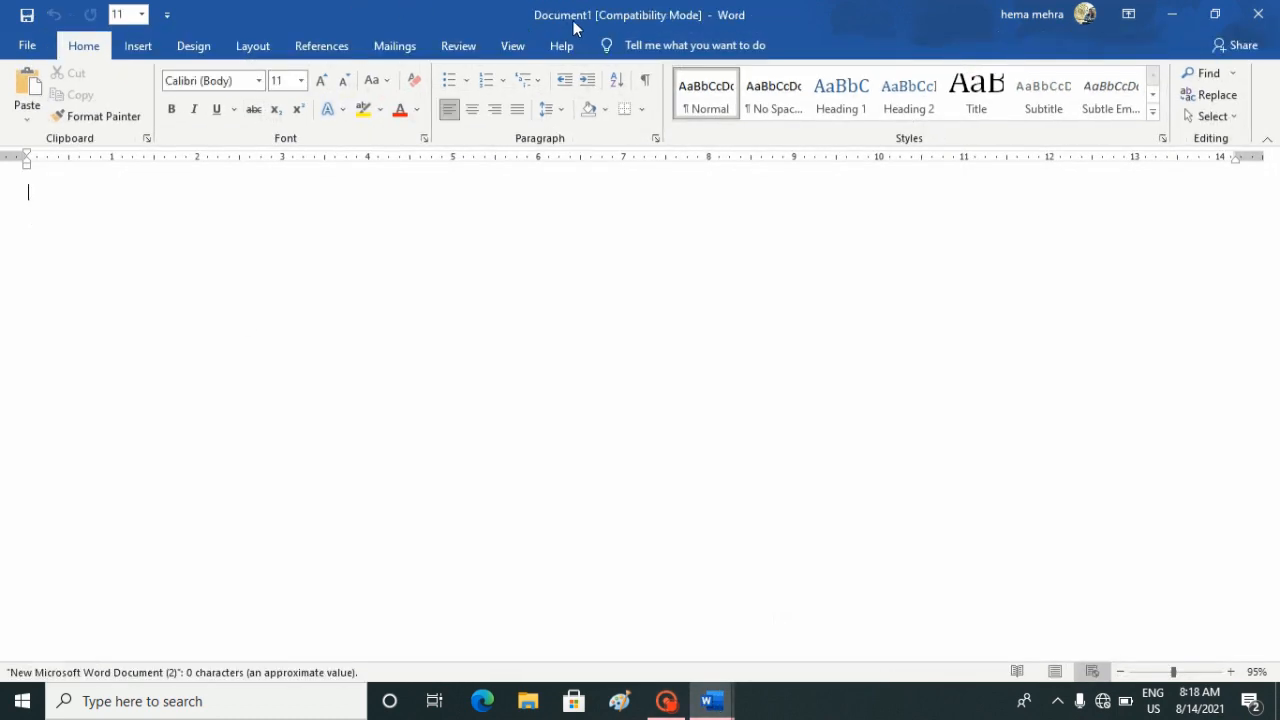
pyautogui.moveTo(666, 701)
pyautogui.moveTo(712, 701)
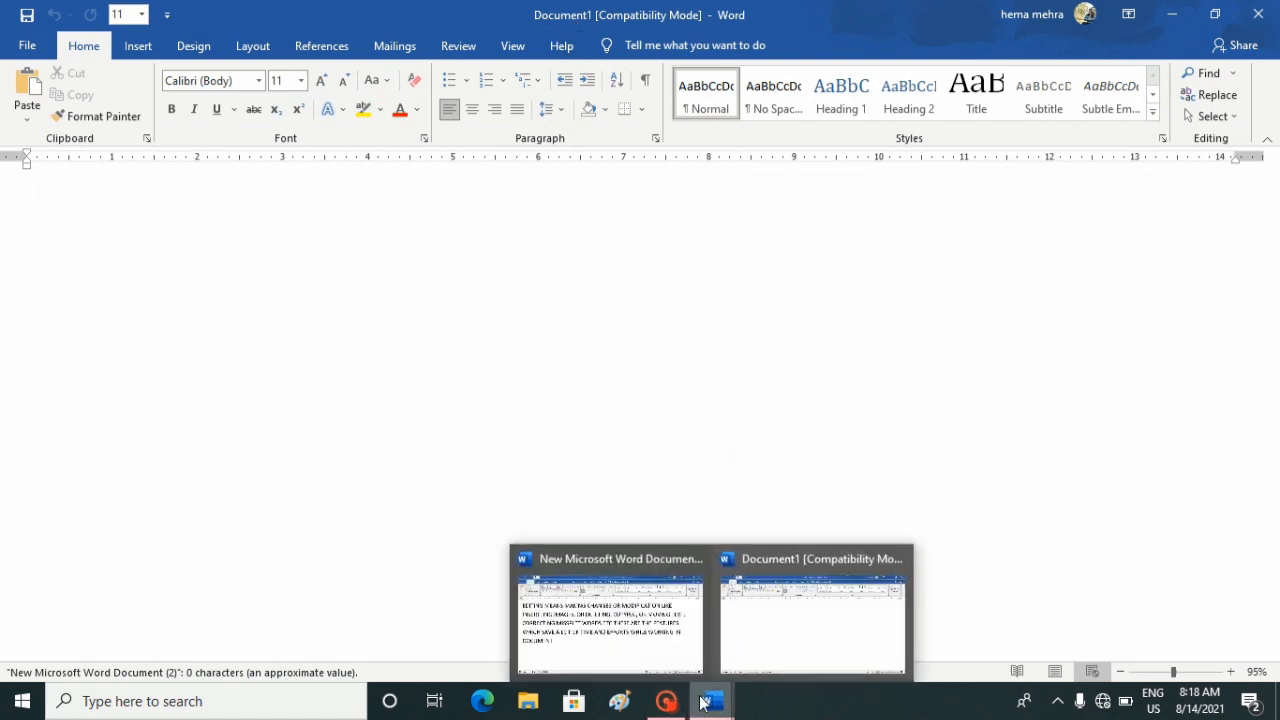
pyautogui.click(606, 600)
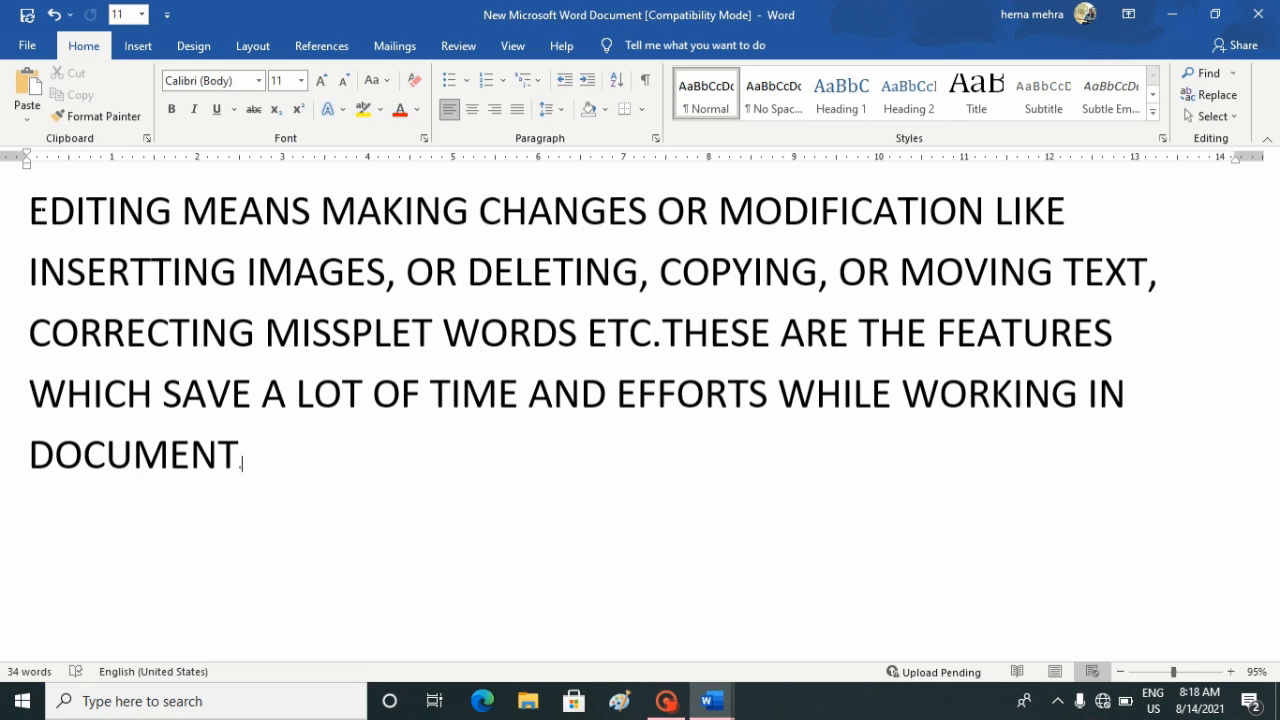
# Select all the text in New Microsoft Word Document and take it out, keeping it on the clipboard
pyautogui.click(33, 210)
pyautogui.tripleClick(33, 210)
pyautogui.doubleClick(33, 210)
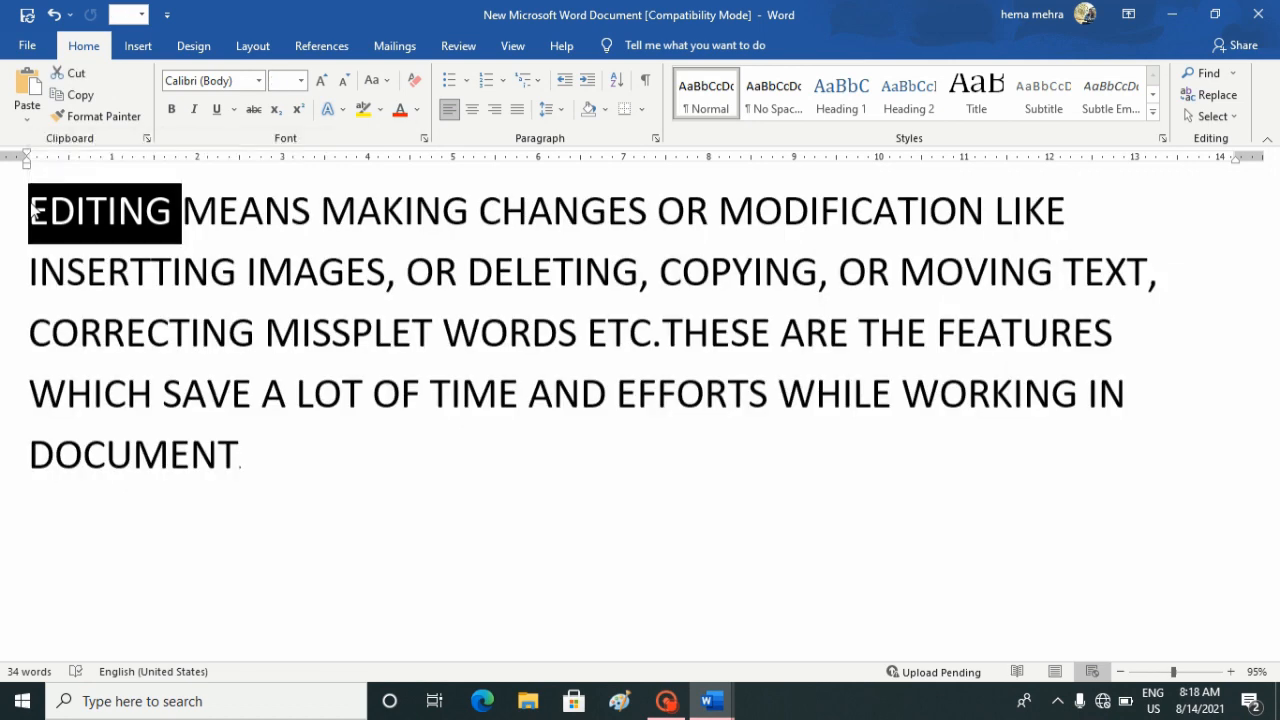
pyautogui.tripleClick(36, 215)
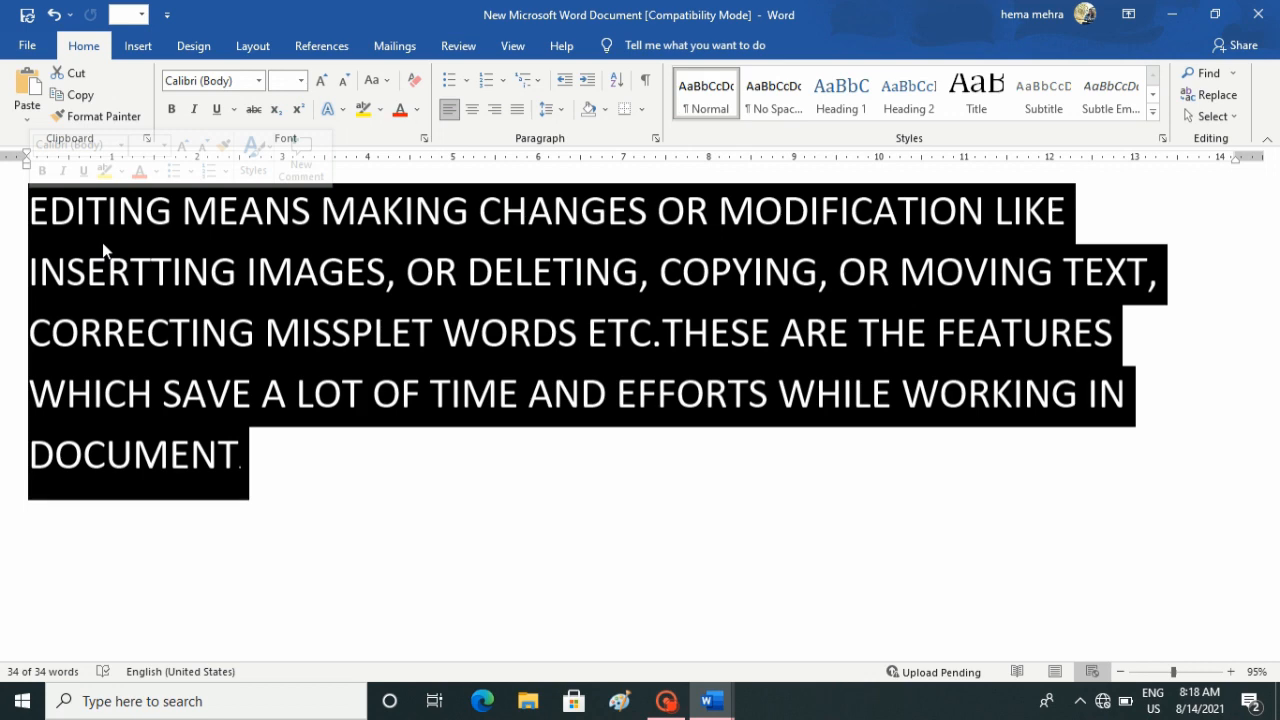
pyautogui.click(106, 268)
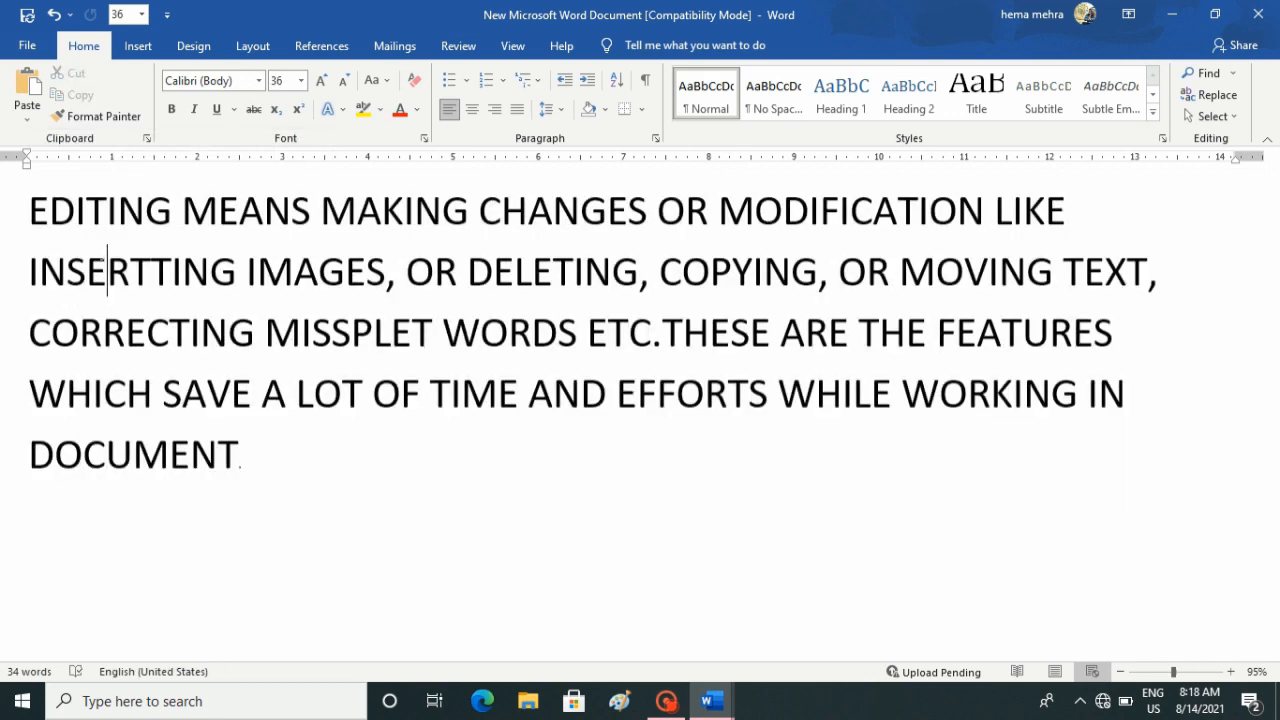
pyautogui.hotkey('ctrl', 'a')
pyautogui.hotkey('ctrl', 'c')
pyautogui.press('Delete')
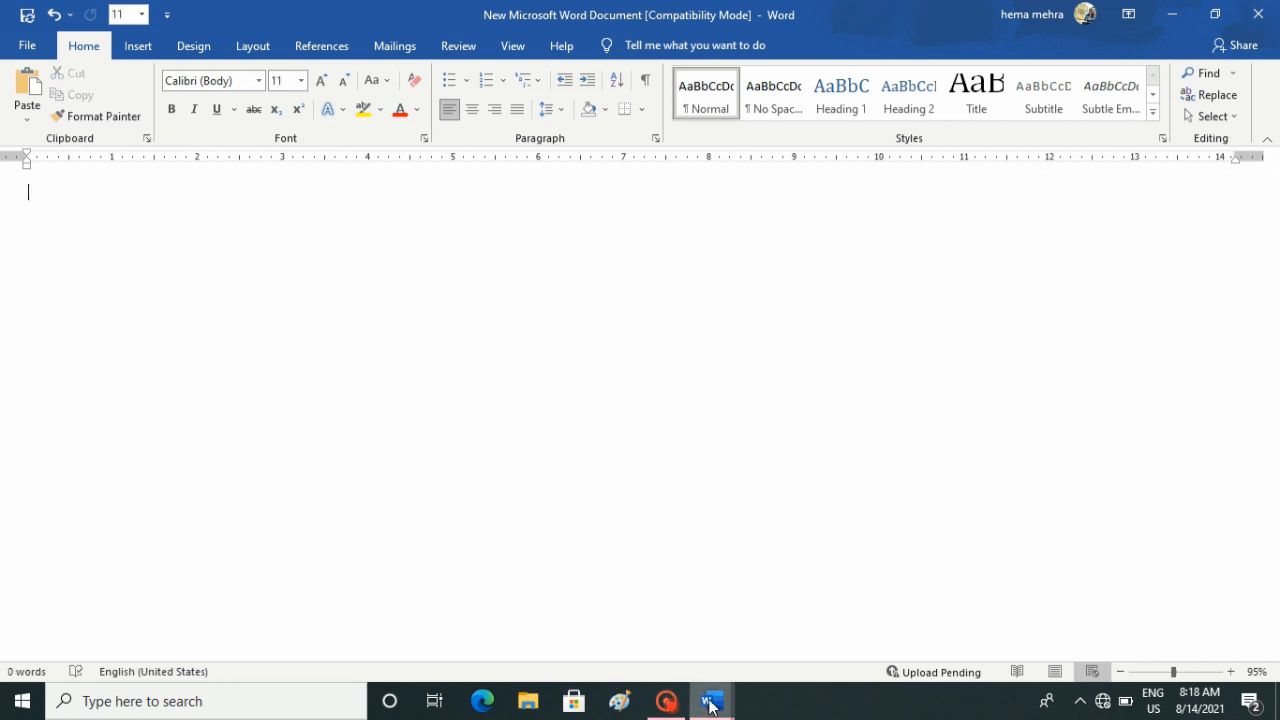
# Switch to the blank Document1 and paste the paragraph from the clipboard
pyautogui.moveTo(712, 702)
pyautogui.click(780, 608)
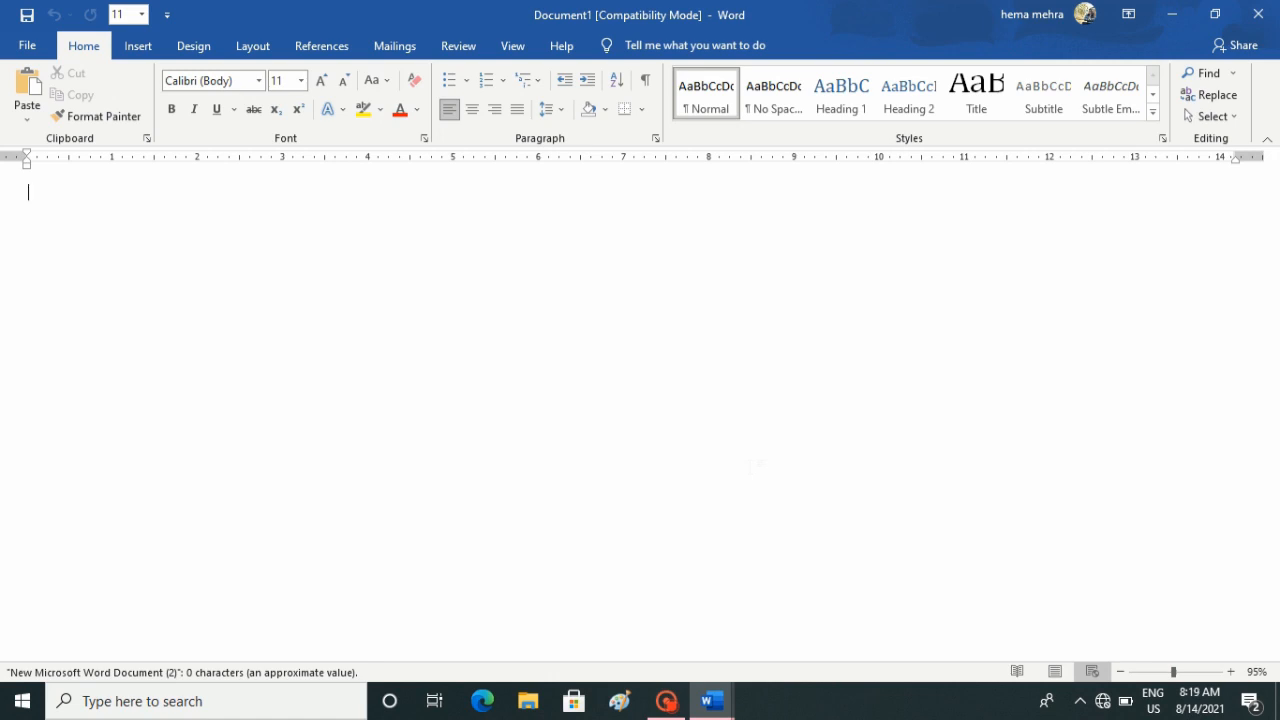
pyautogui.hotkey('ctrl', 'v')
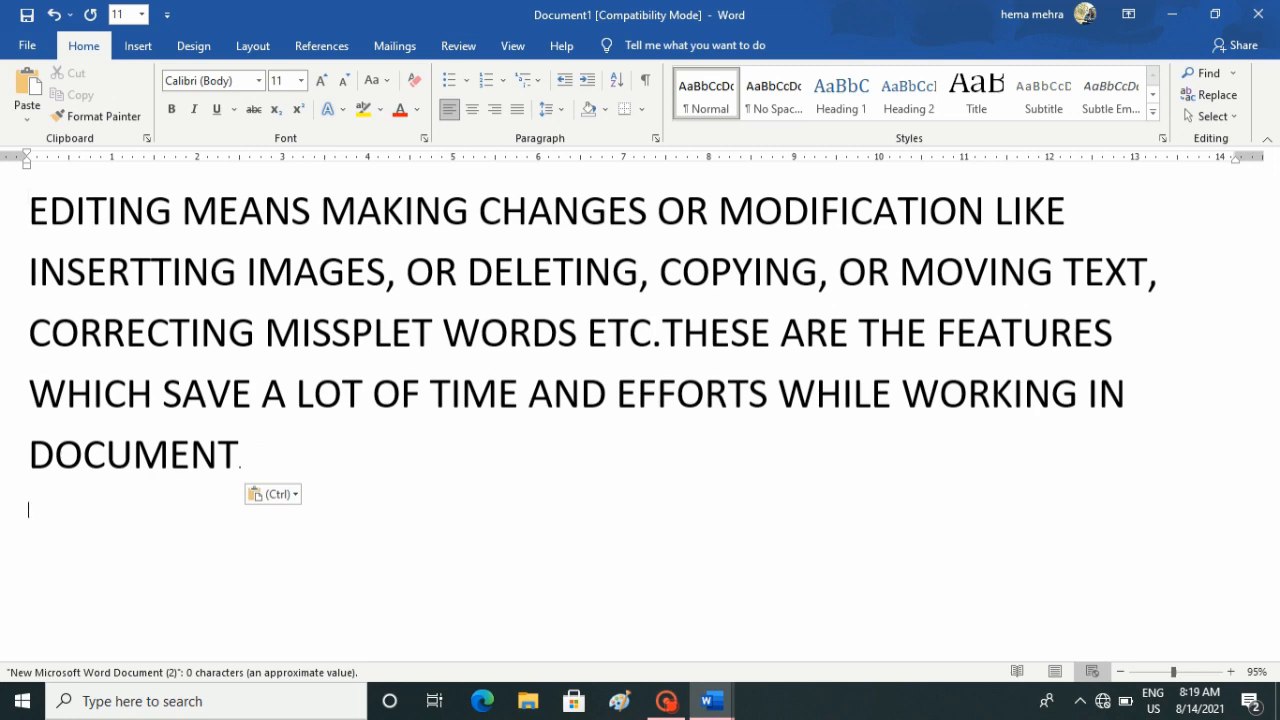
# Select all the text in Document1 and copy it to the clipboard
pyautogui.hotkey('ctrl', 'a')
pyautogui.click(28, 210)
pyautogui.doubleClick(30, 208)
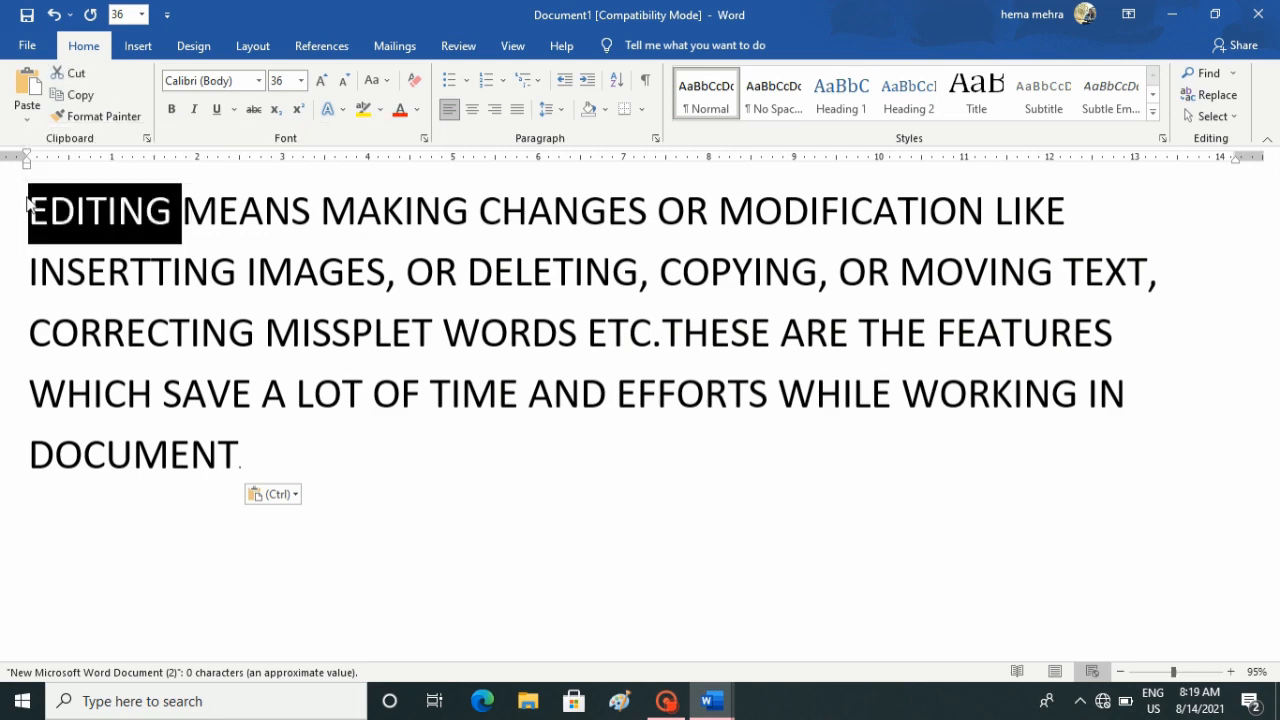
pyautogui.hotkey('ctrl', 'a')
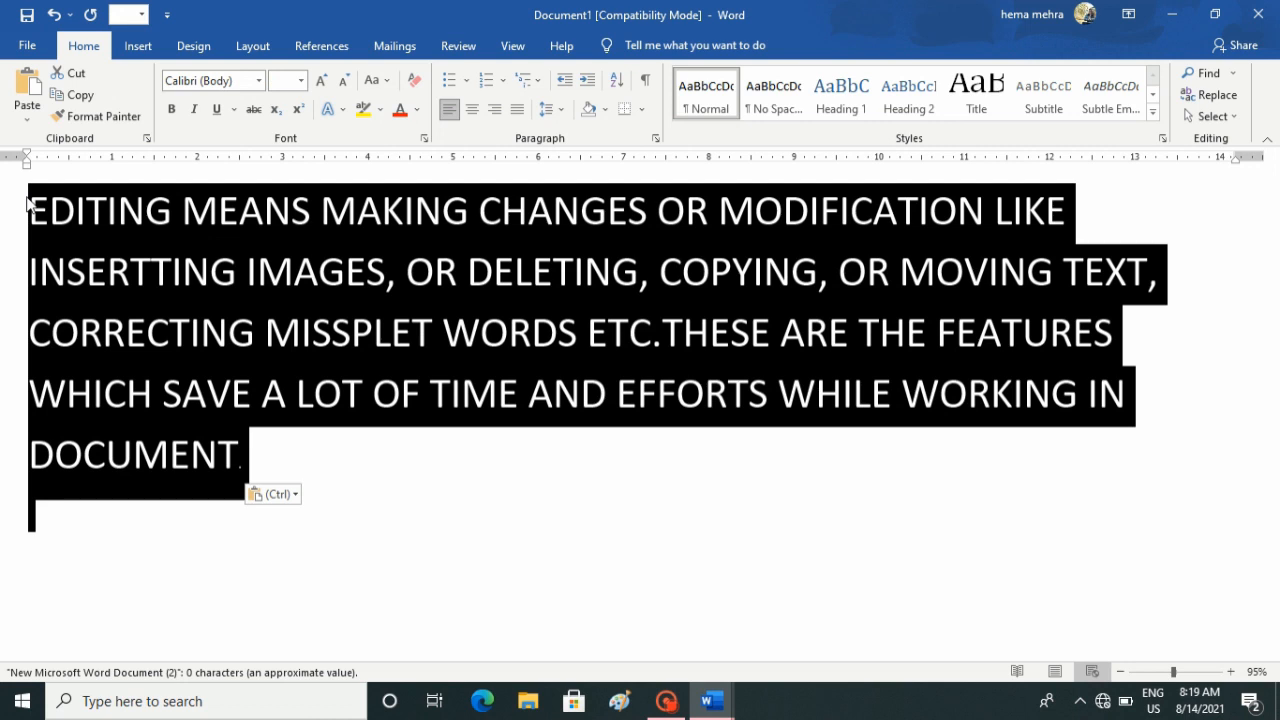
pyautogui.hotkey('ctrl', 'c')
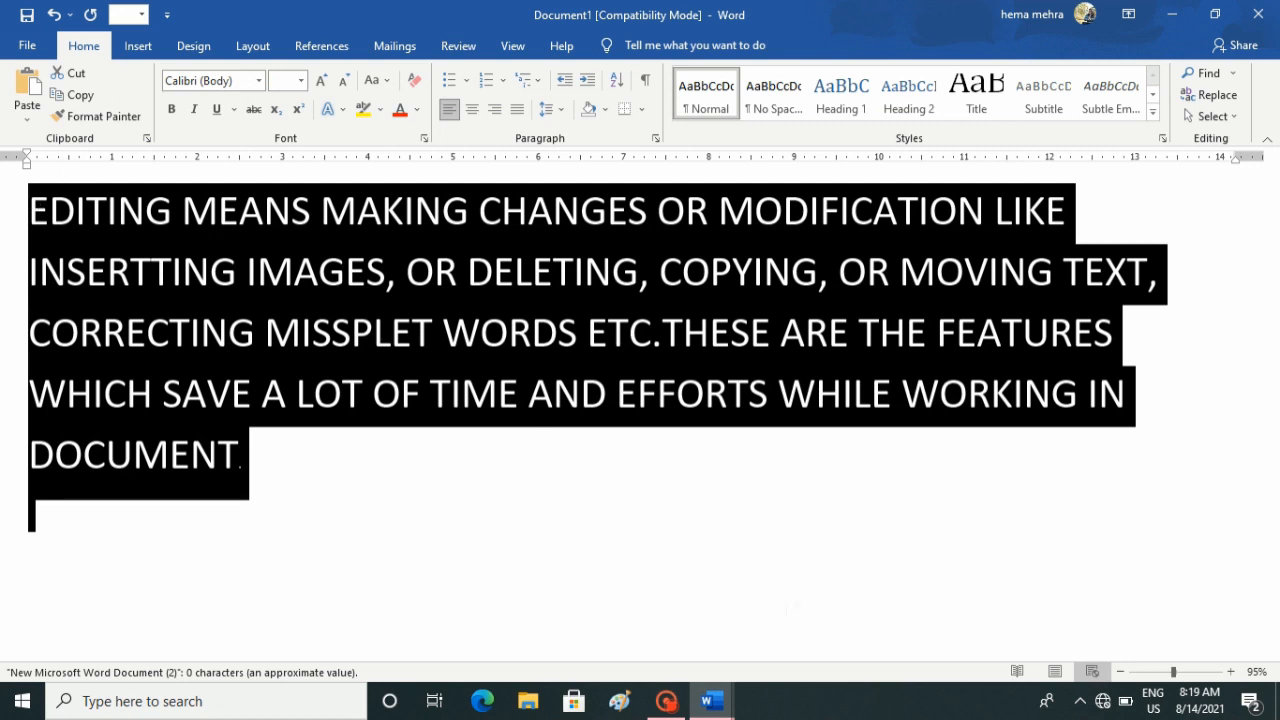
# Switch to the emptied New Microsoft Word Document and paste the copied text
pyautogui.moveTo(706, 703)
pyautogui.click(558, 605)
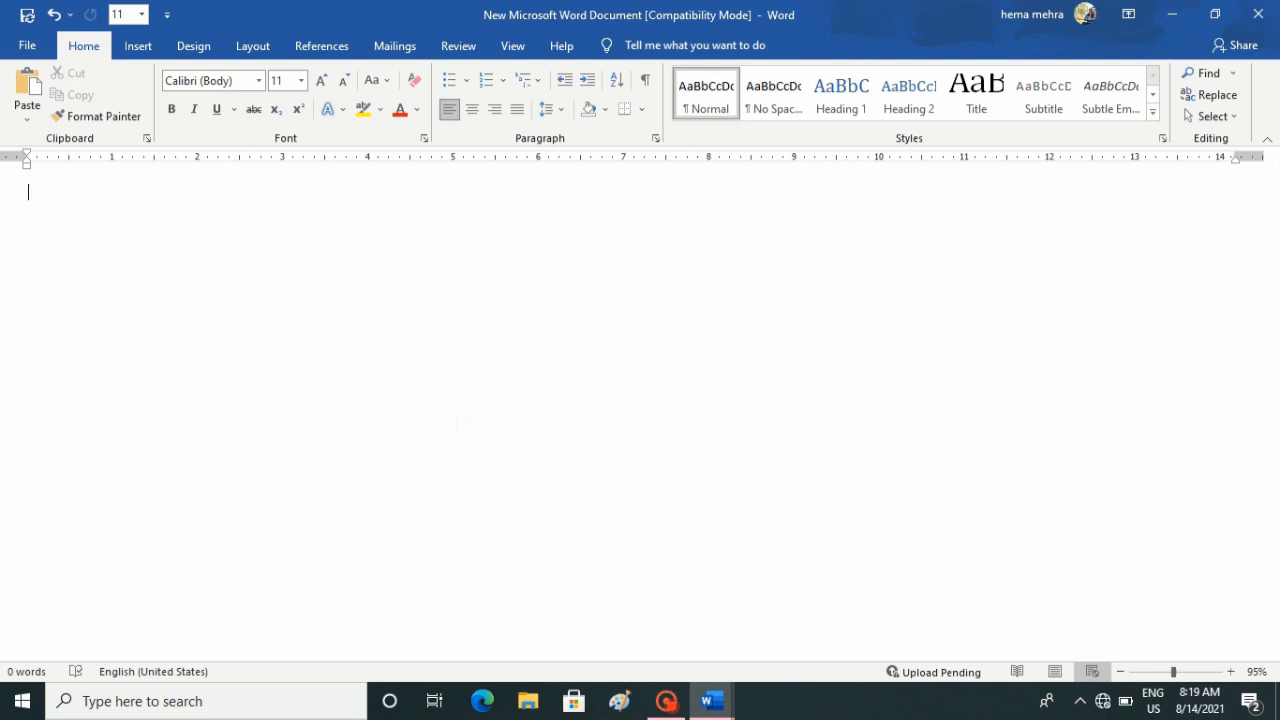
pyautogui.hotkey('ctrl', 'v')
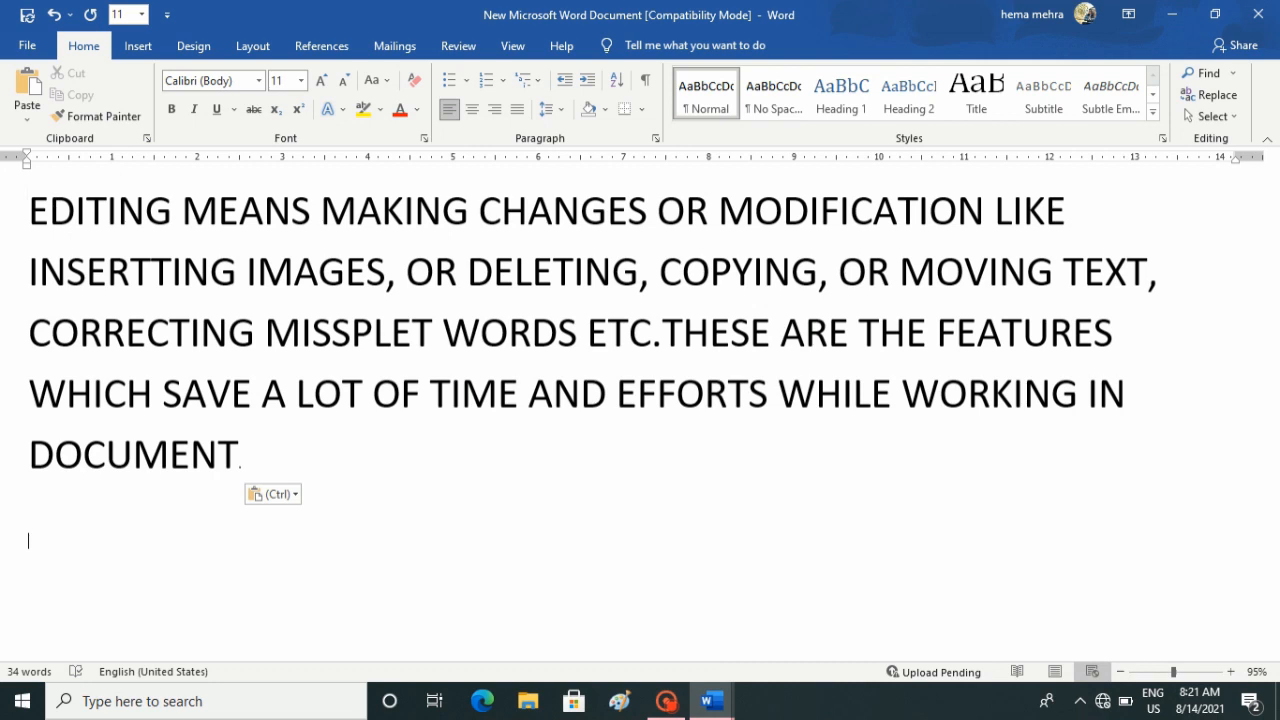
# Copy the whole paragraph and paste a duplicate directly after its end in the same document
pyautogui.moveTo(30, 205); pyautogui.dragTo(286, 463)
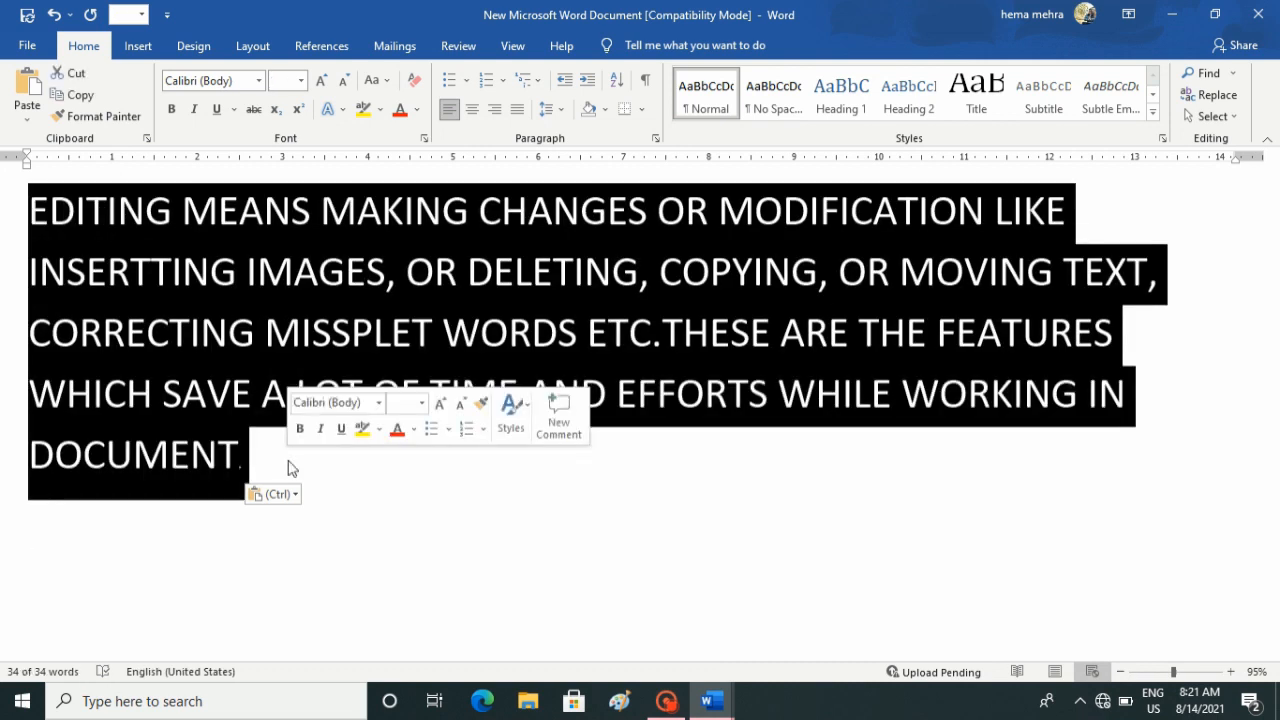
pyautogui.hotkey('ctrl', 'c')
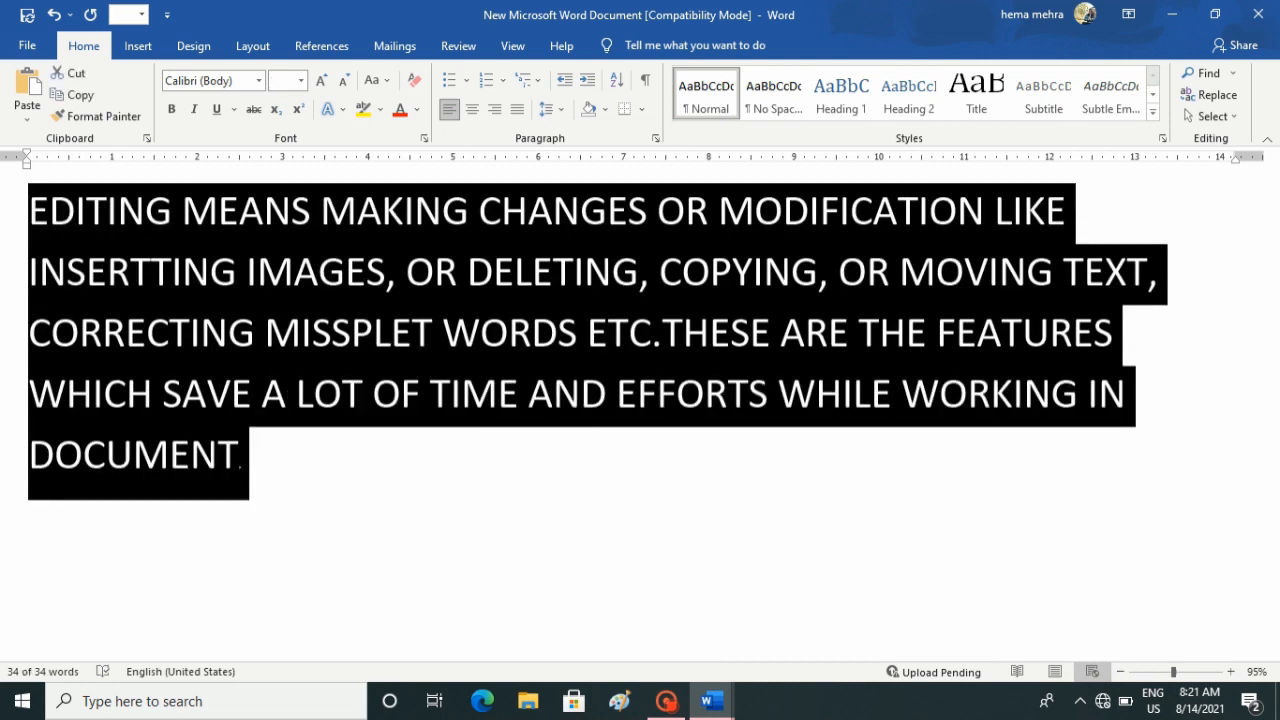
pyautogui.click(305, 462)
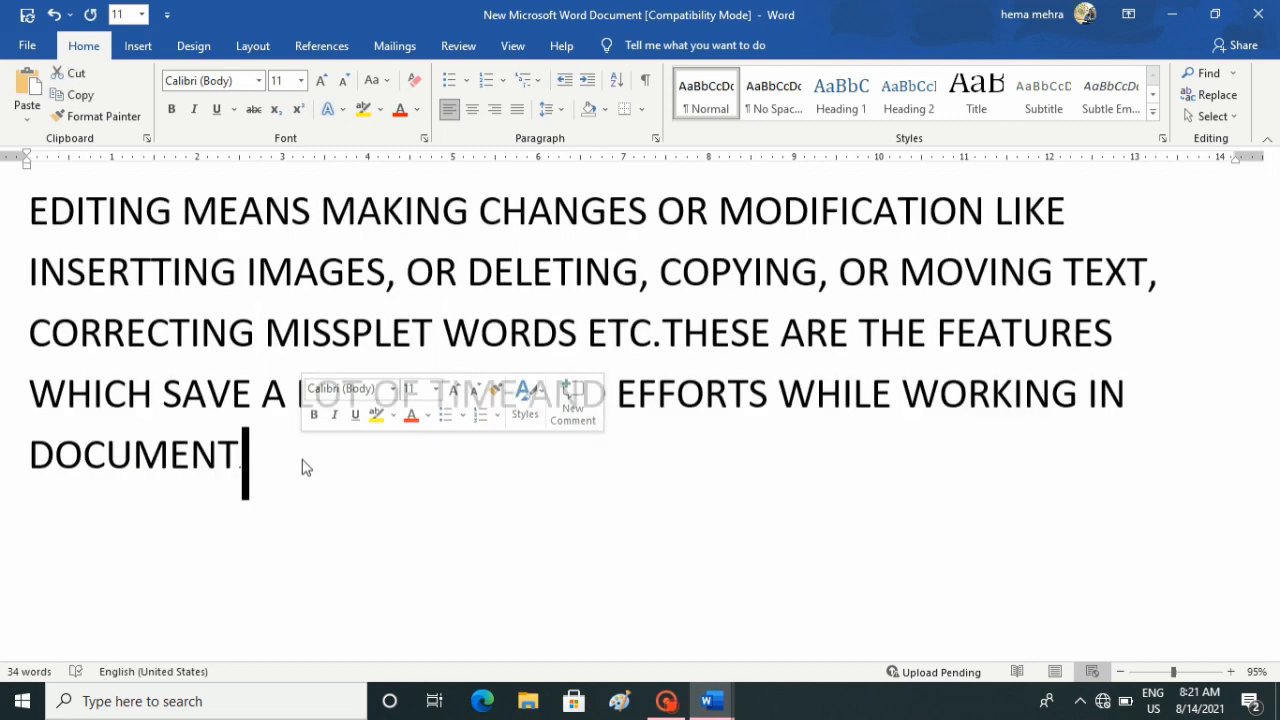
pyautogui.hotkey('ctrl', 'v')
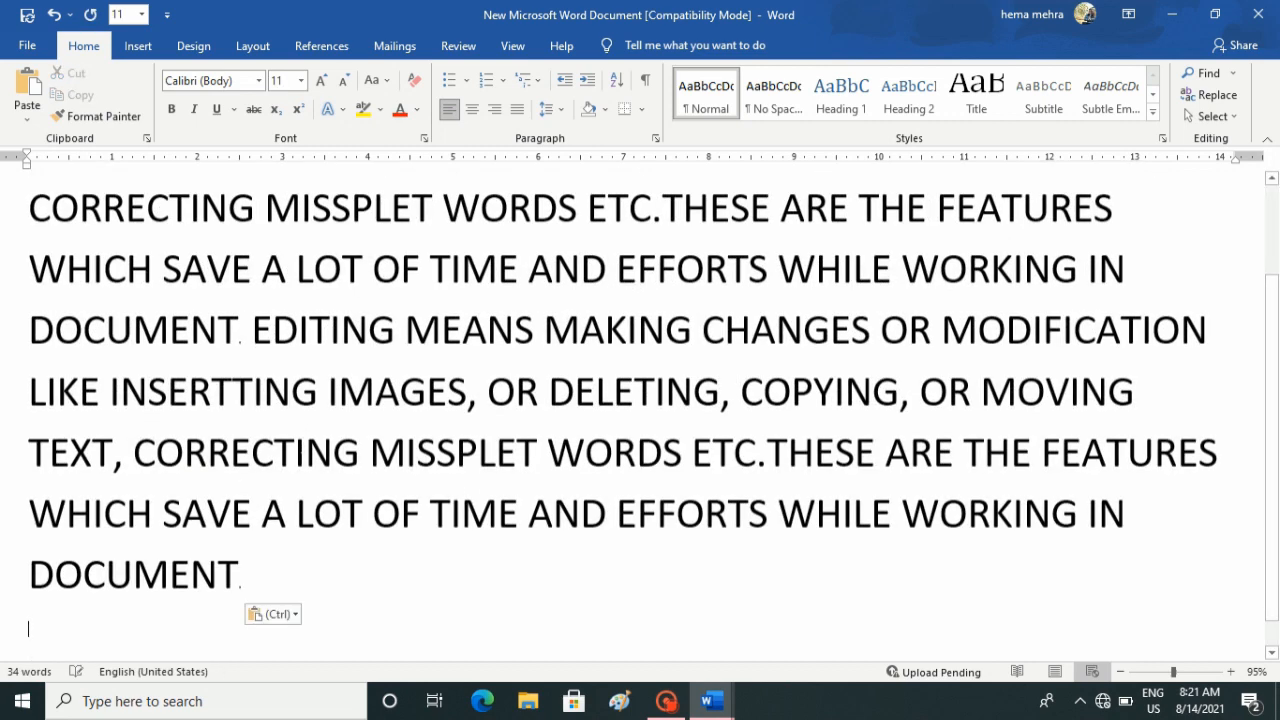
pyautogui.scroll(1, 640, 420)
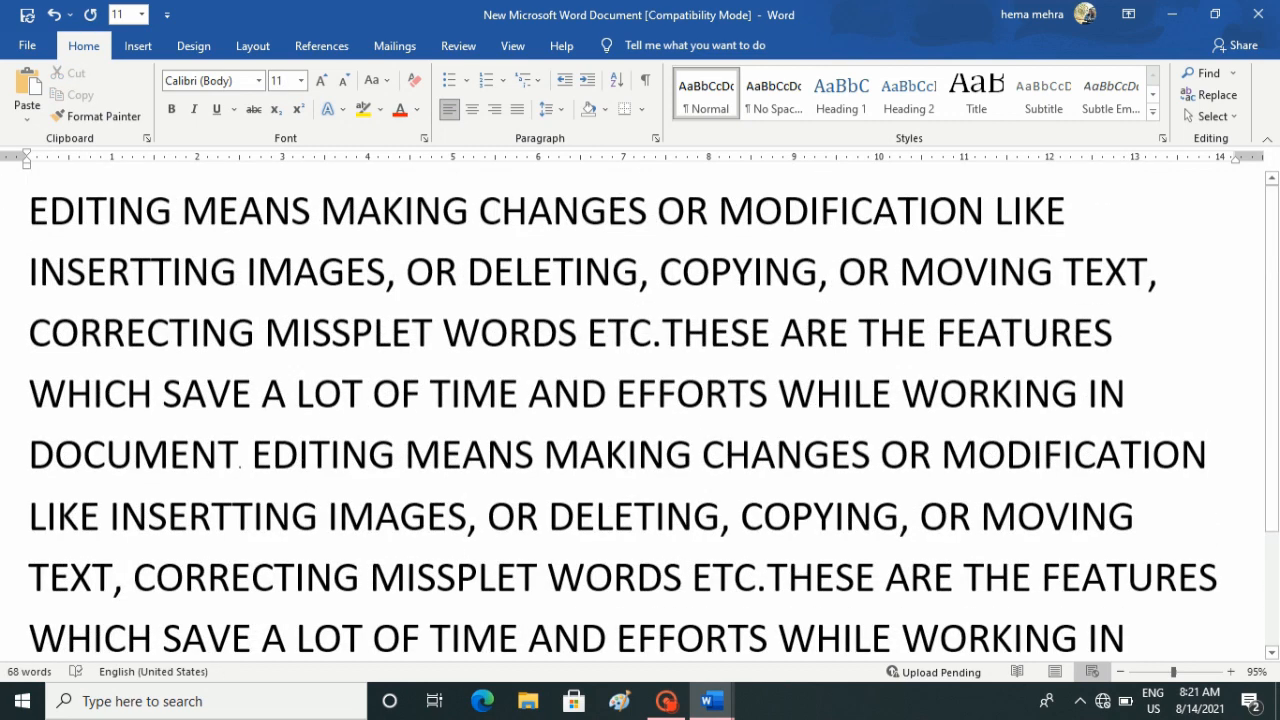
# Select all the text in the document and shrink its font size by one increment
pyautogui.moveTo(31, 212); pyautogui.dragTo(238, 698)
pyautogui.click(344, 80)
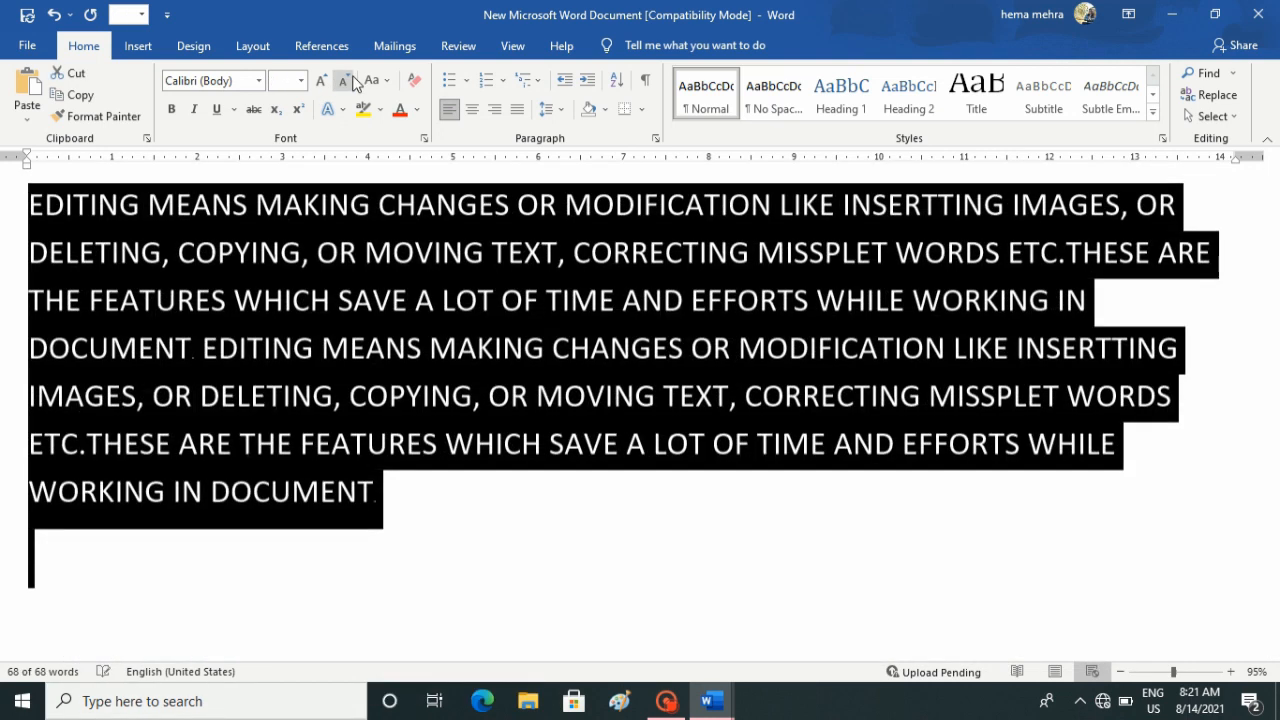
pyautogui.click(479, 537)
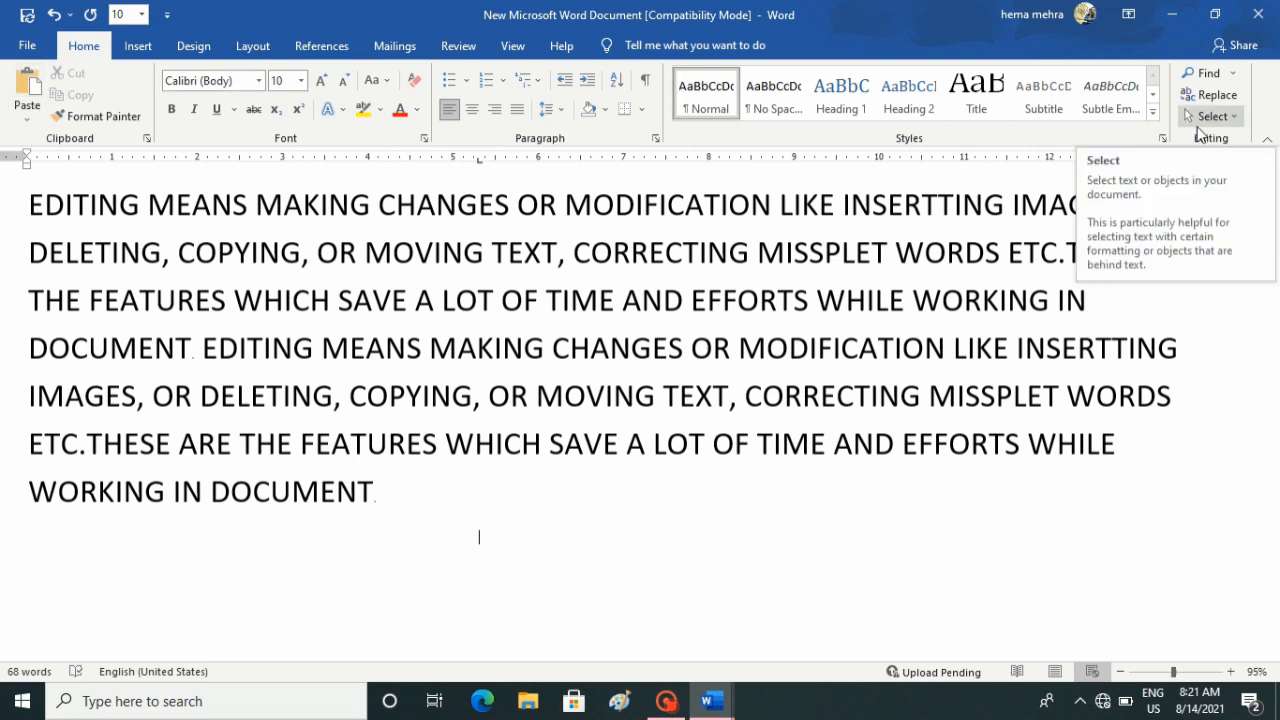
# Search the document for the word TEXT
pyautogui.click(1205, 75)
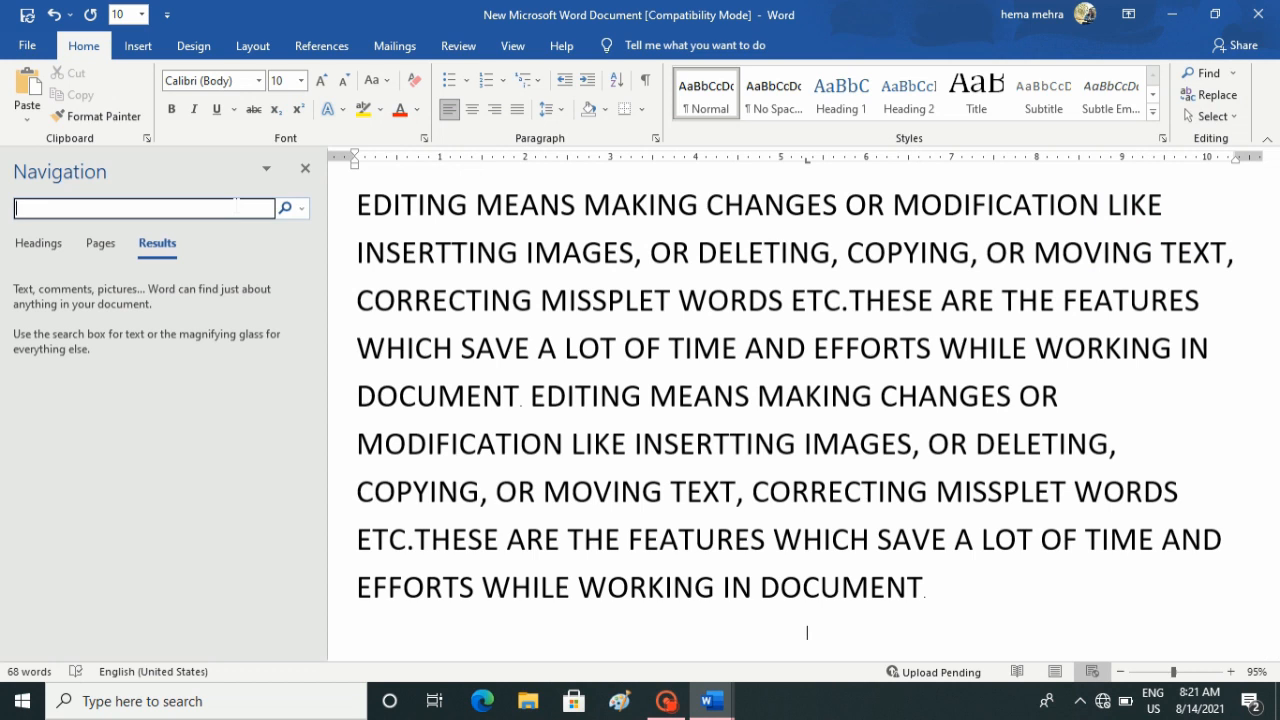
pyautogui.write('TEXT')
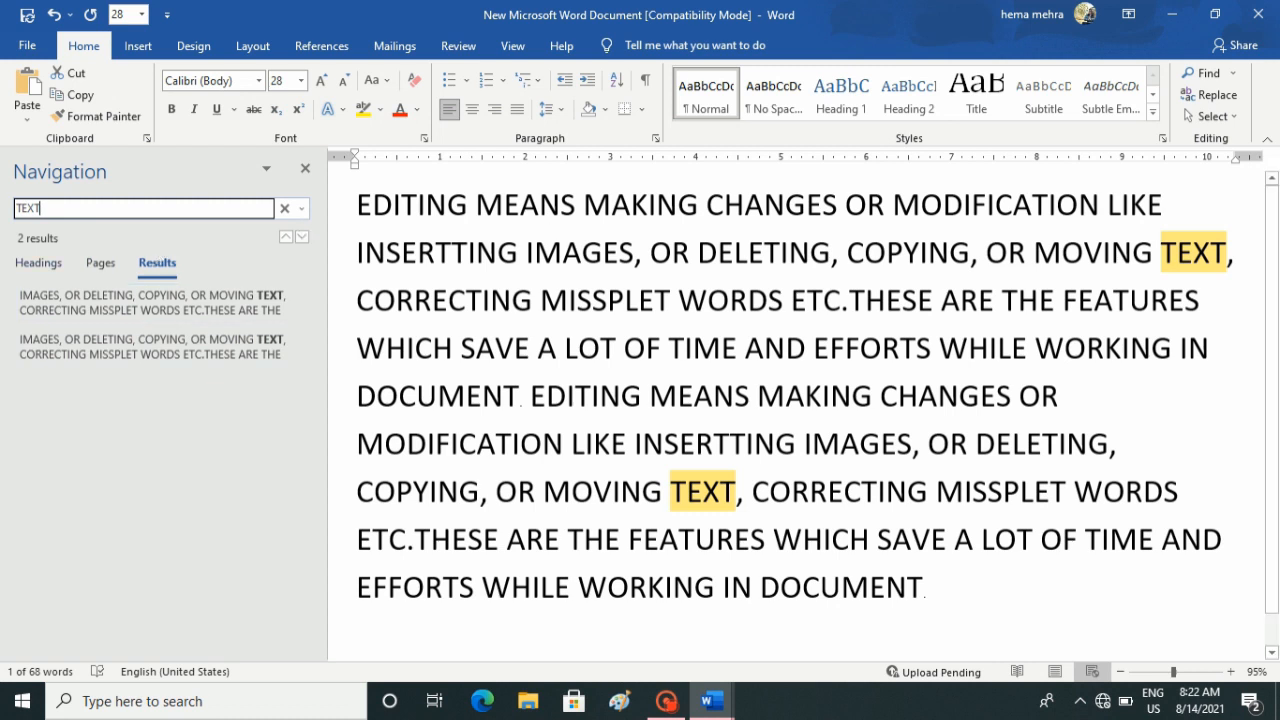
pyautogui.scroll(-1, 796, 407)
pyautogui.scroll(1, 796, 407)
# Clear the previous search term, search the document for DOCUMENT, and close the search results
pyautogui.press('BackSpace')
pyautogui.press('BackSpace')
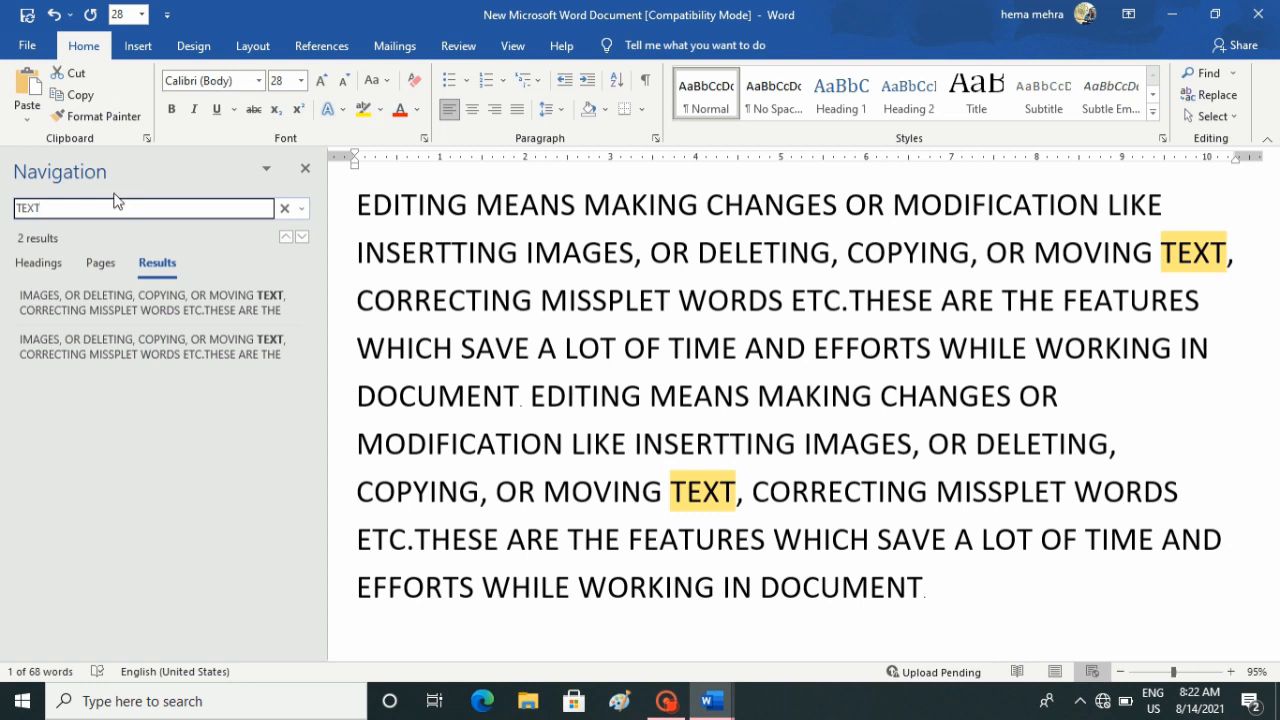
pyautogui.press('BackSpace')
pyautogui.press('BackSpace')
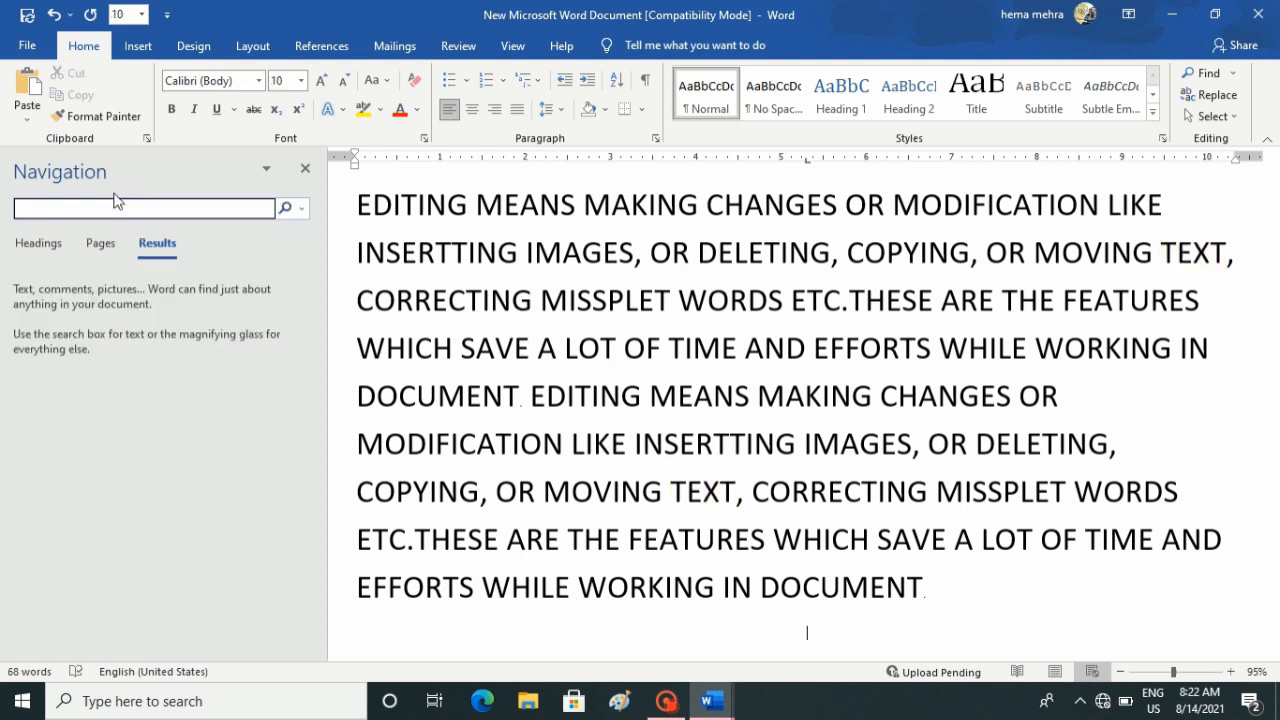
pyautogui.write('DOCUMENT')
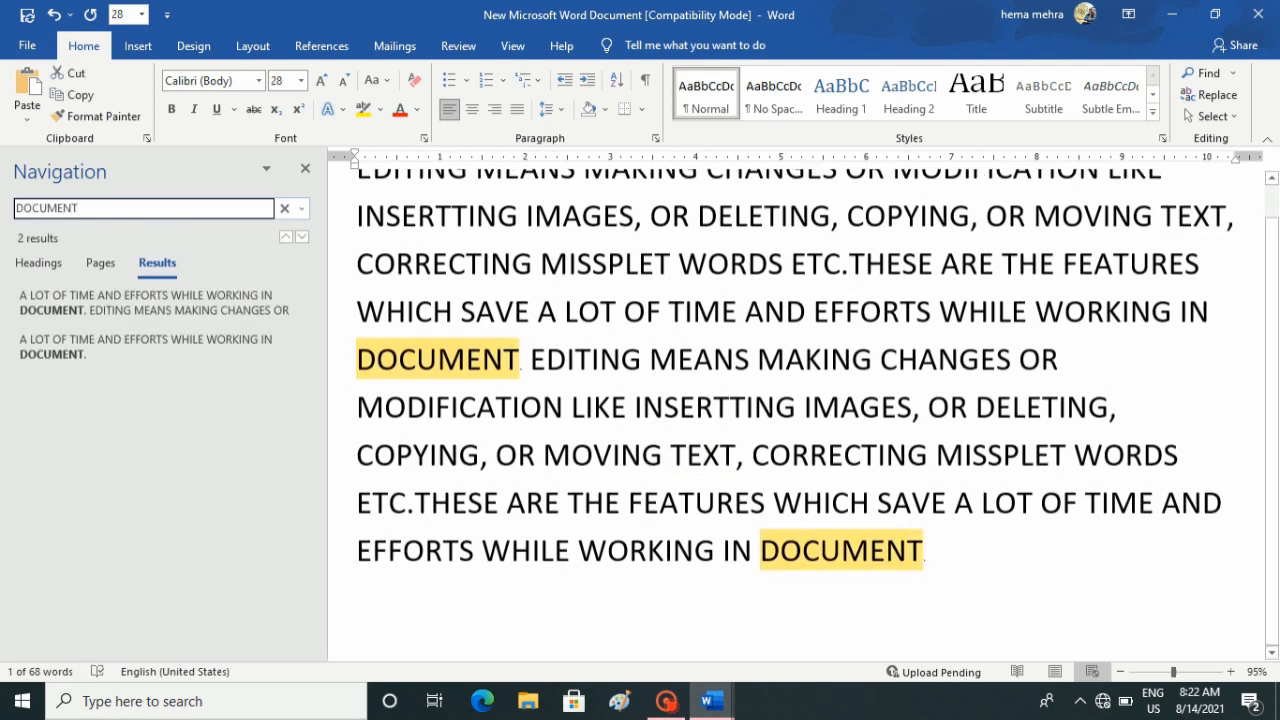
pyautogui.scroll(1, 642, 301)
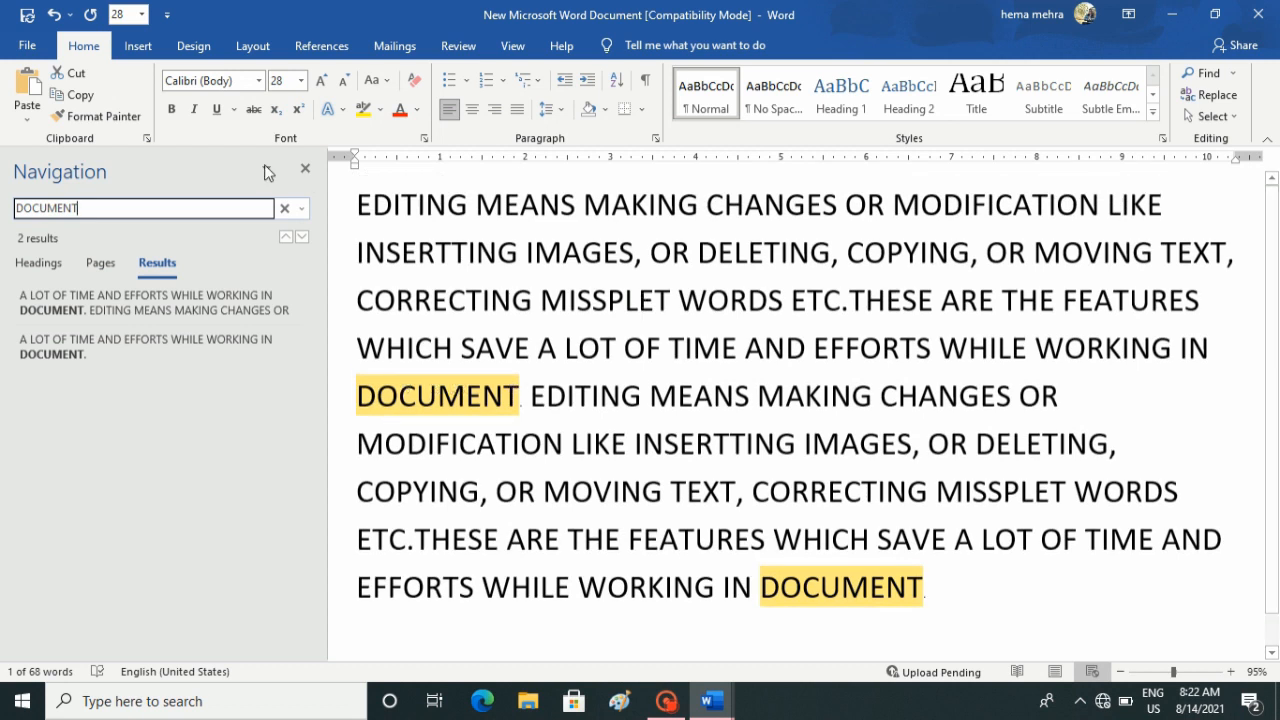
pyautogui.click(303, 170)
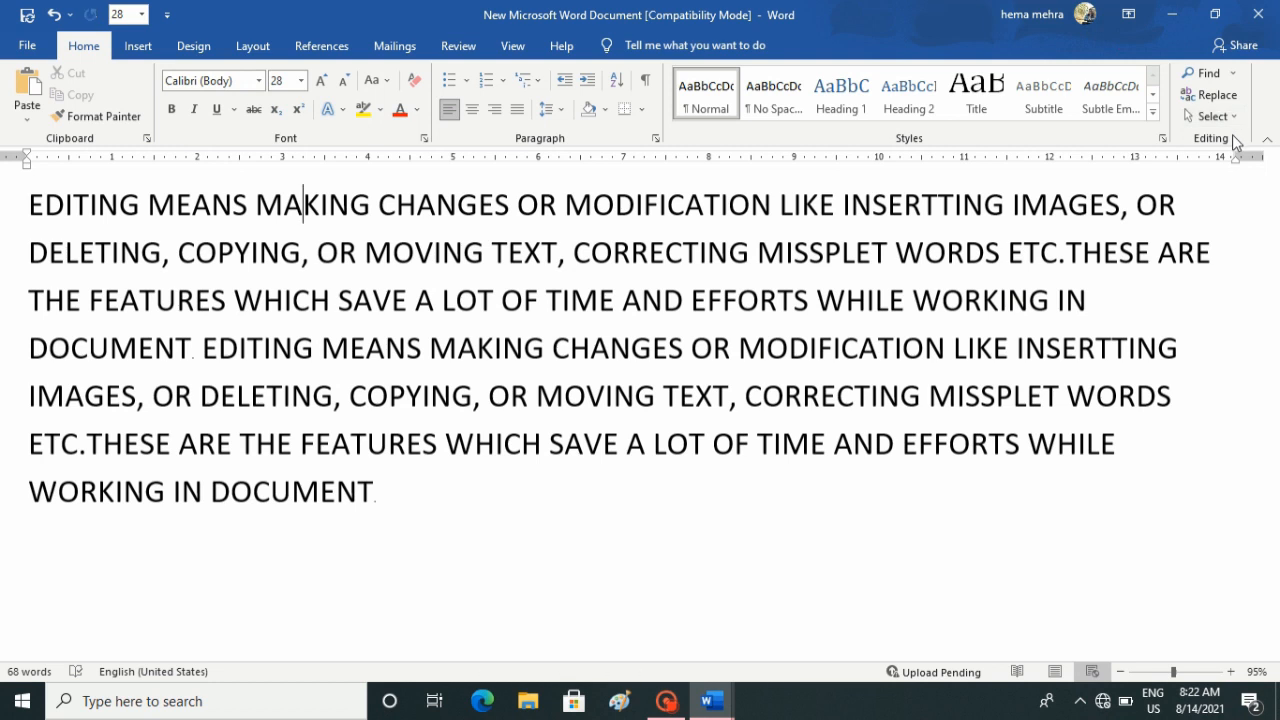
# Replace every occurrence of DOCUMENT with FILE and close Find and Replace
pyautogui.click(1211, 95)
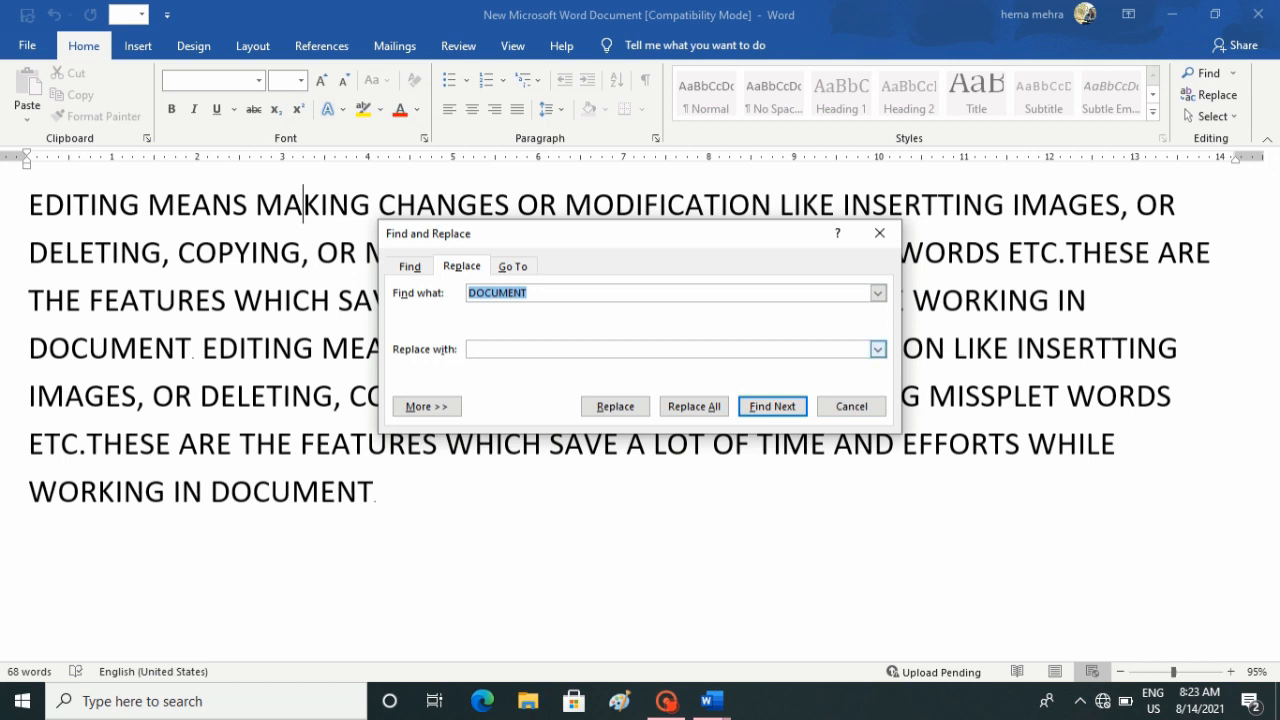
pyautogui.click(469, 349)
pyautogui.write('FILE')
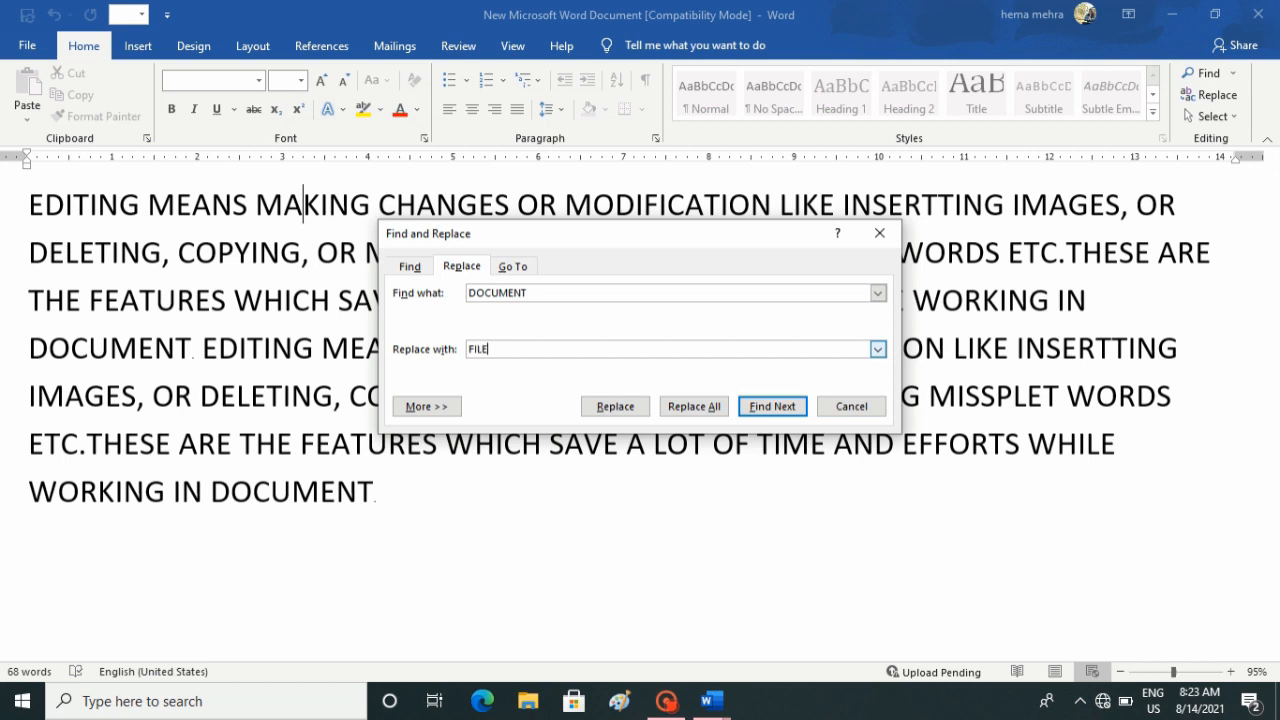
pyautogui.click(712, 407)
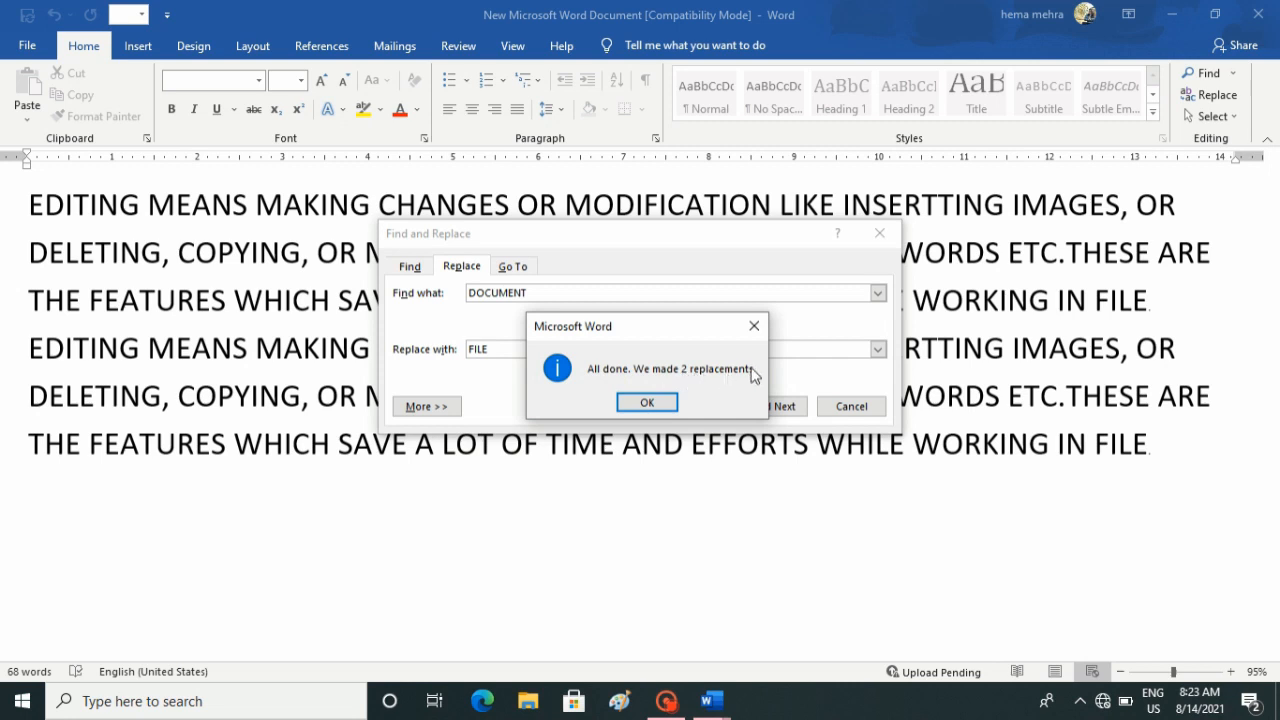
pyautogui.click(754, 326)
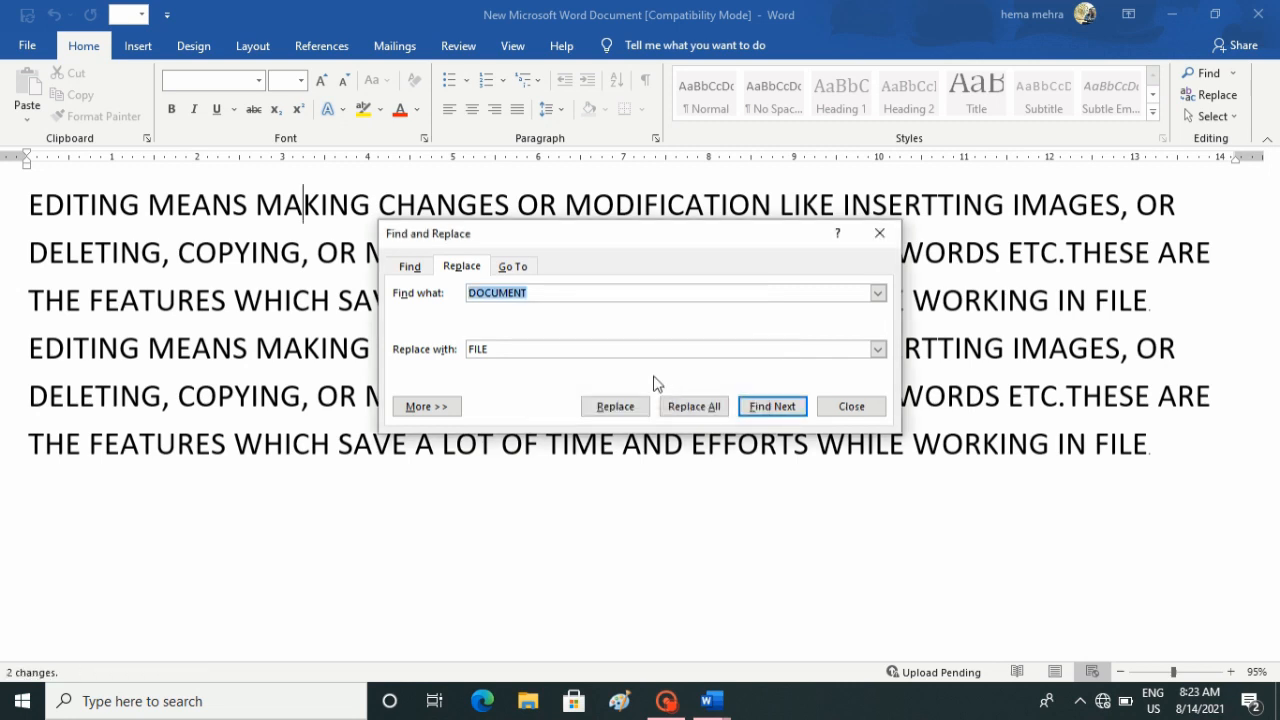
pyautogui.click(880, 233)
pyautogui.click(304, 206)
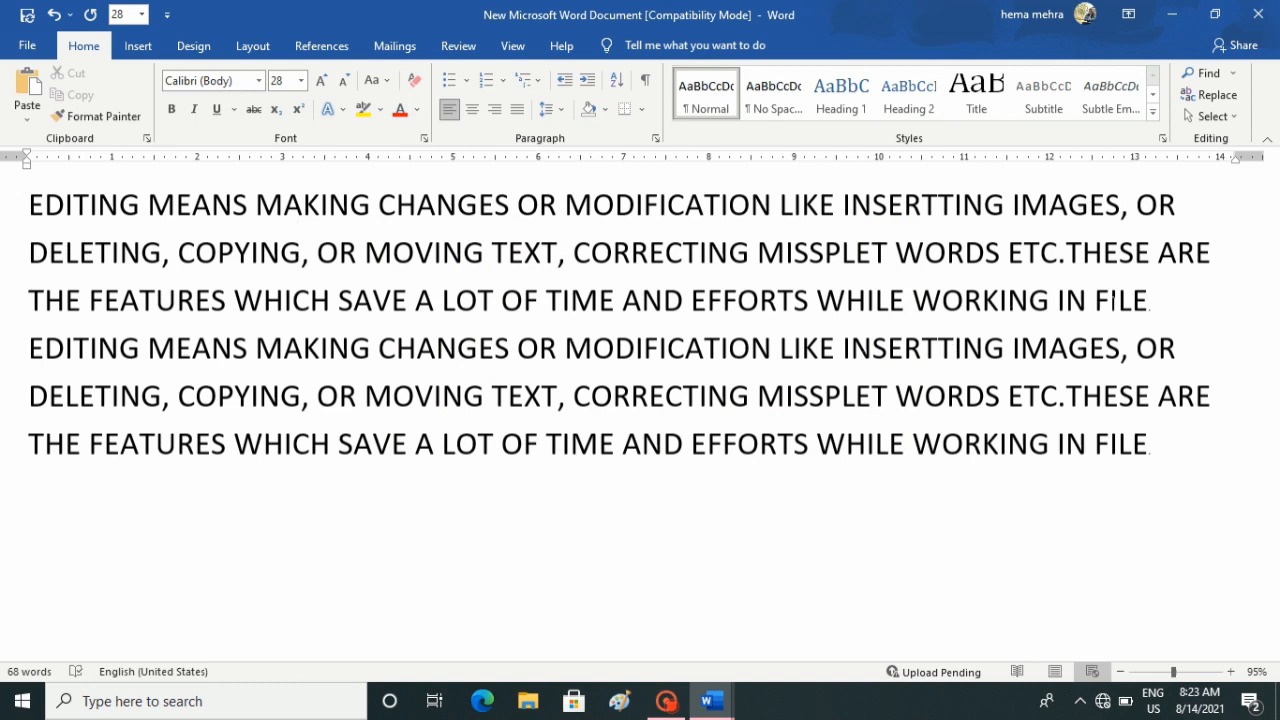
# Select the replaced word FILE at the end of each paragraph to check both replacements
pyautogui.moveTo(1094, 300); pyautogui.dragTo(1158, 300)
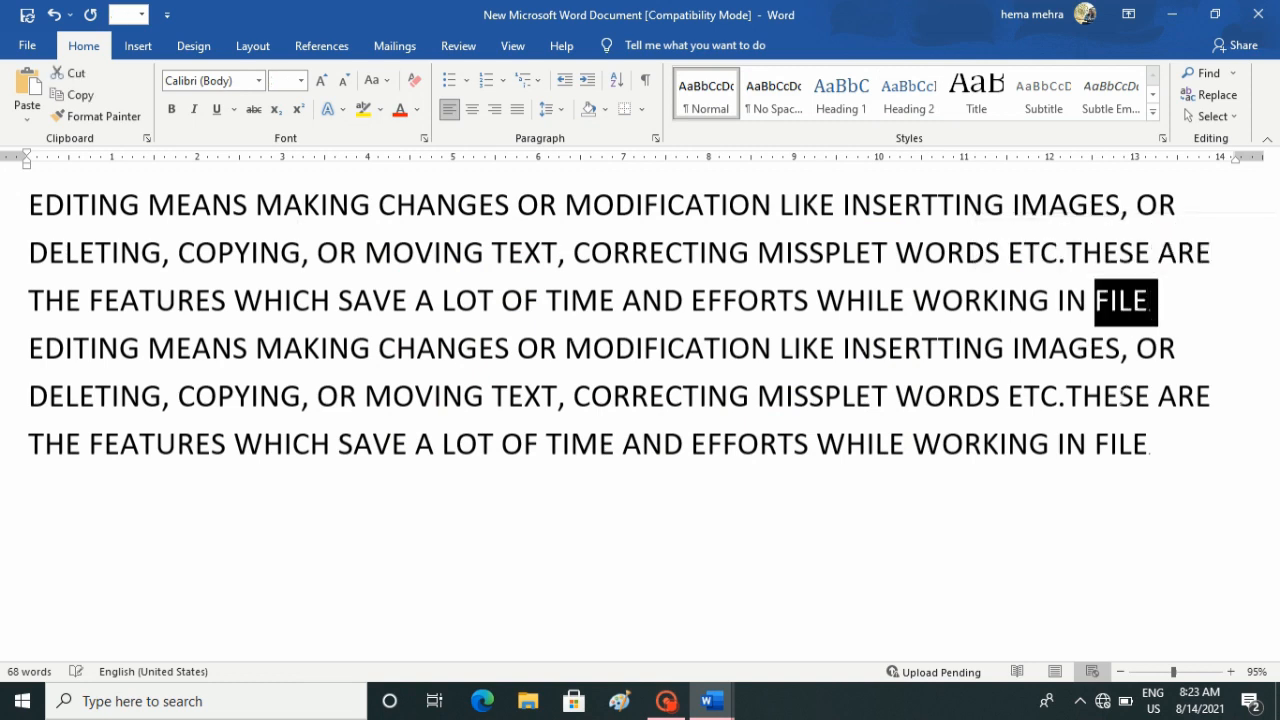
pyautogui.moveTo(1094, 443); pyautogui.dragTo(1151, 443)
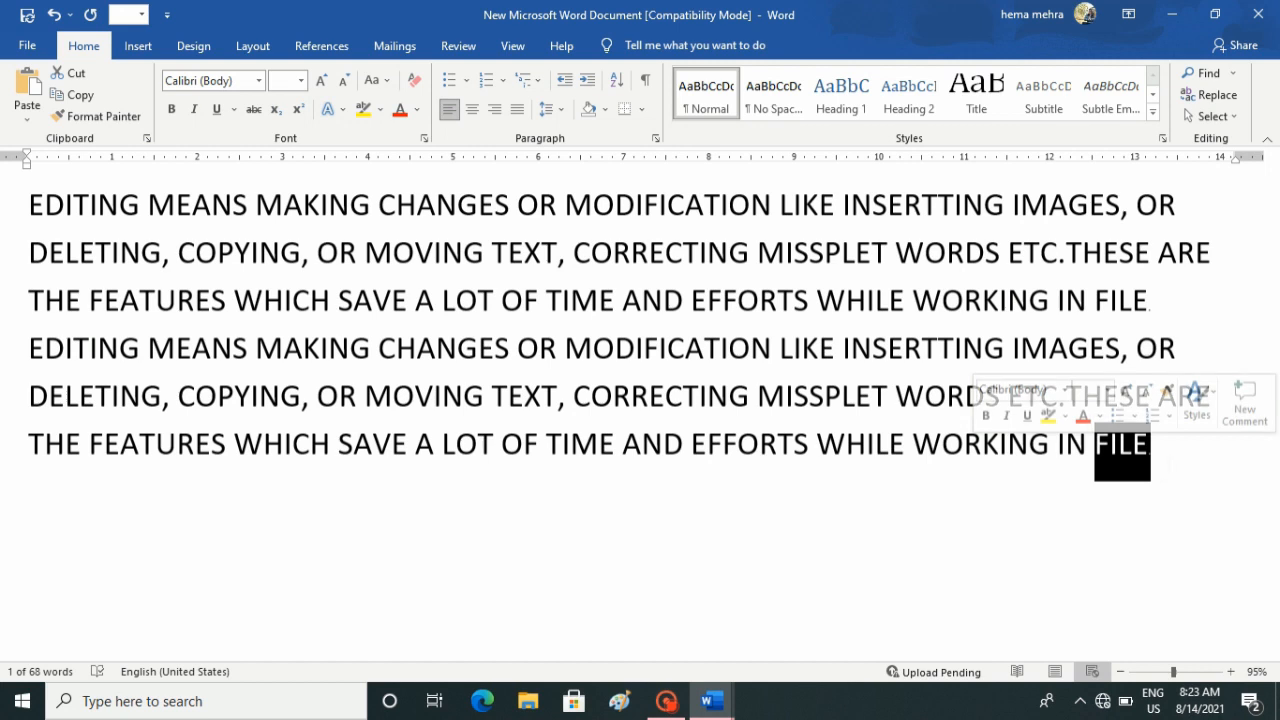
pyautogui.click(28, 518)
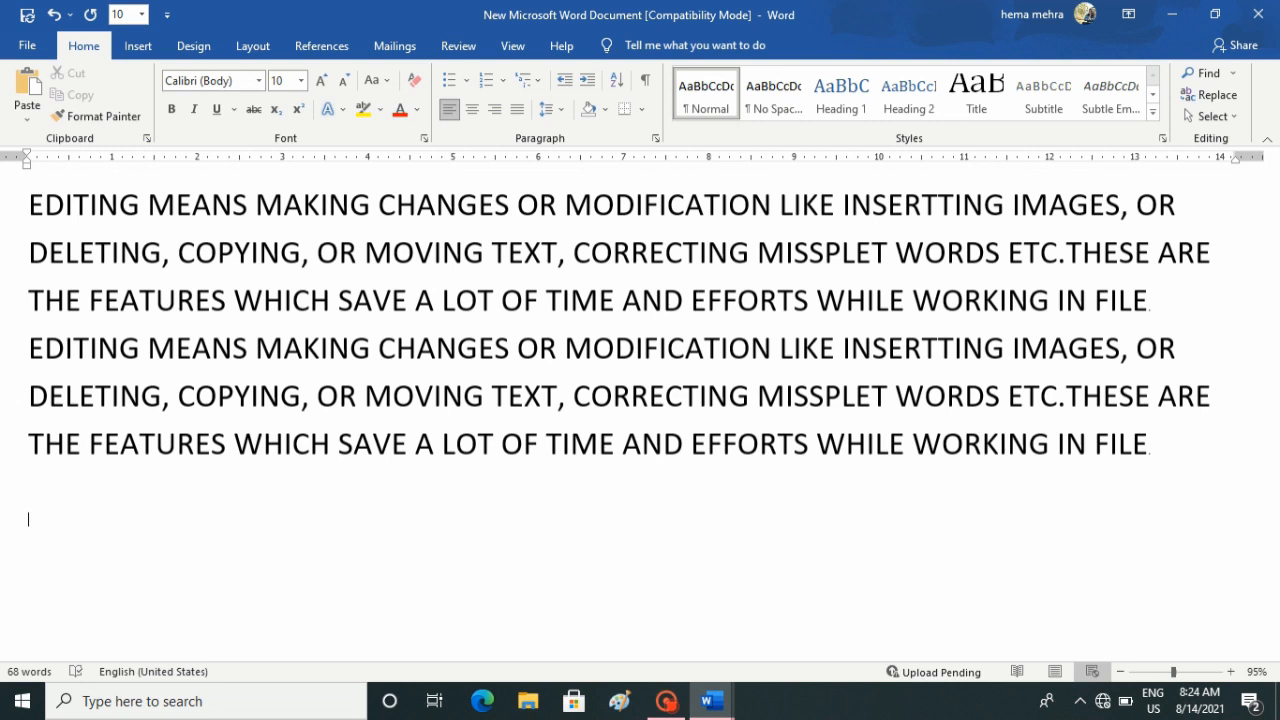
# Delete the double R from the word CORRECTING in the second copy of the paragraph, leaving COECTING
pyautogui.click(649, 396)
pyautogui.press('BackSpace')
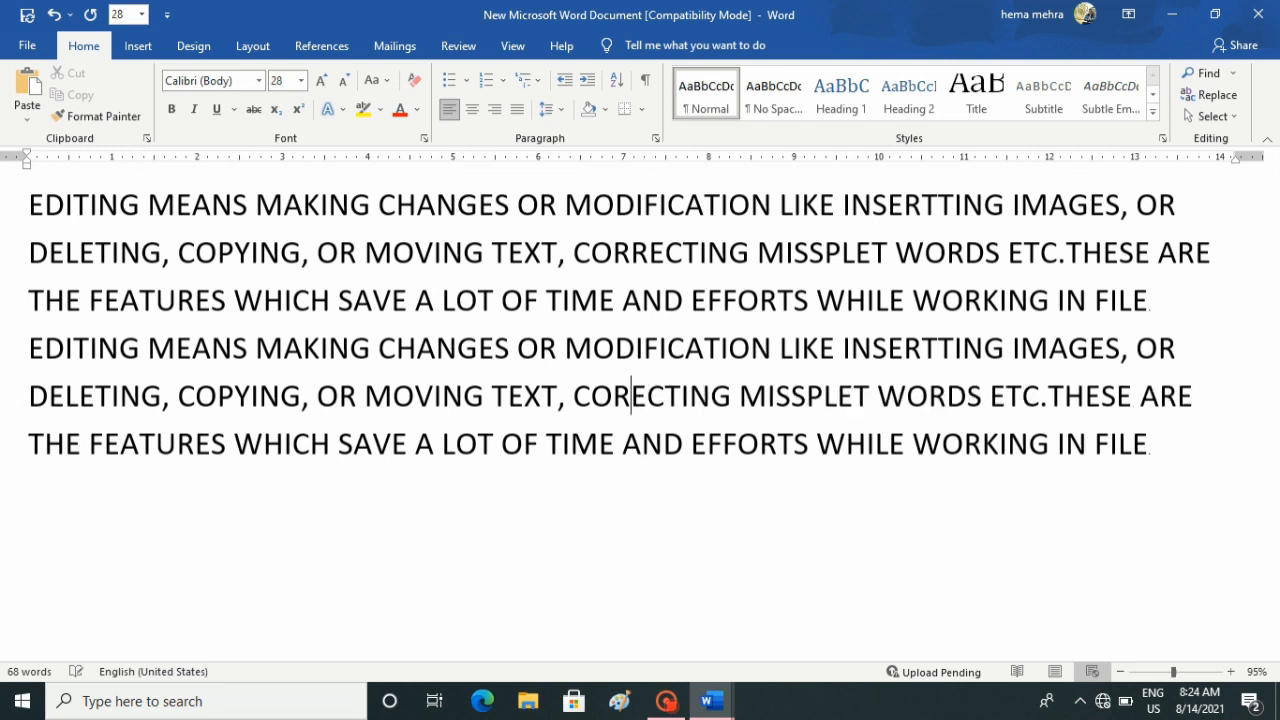
pyautogui.press('BackSpace')
pyautogui.click(479, 489)
pyautogui.click(433, 443)
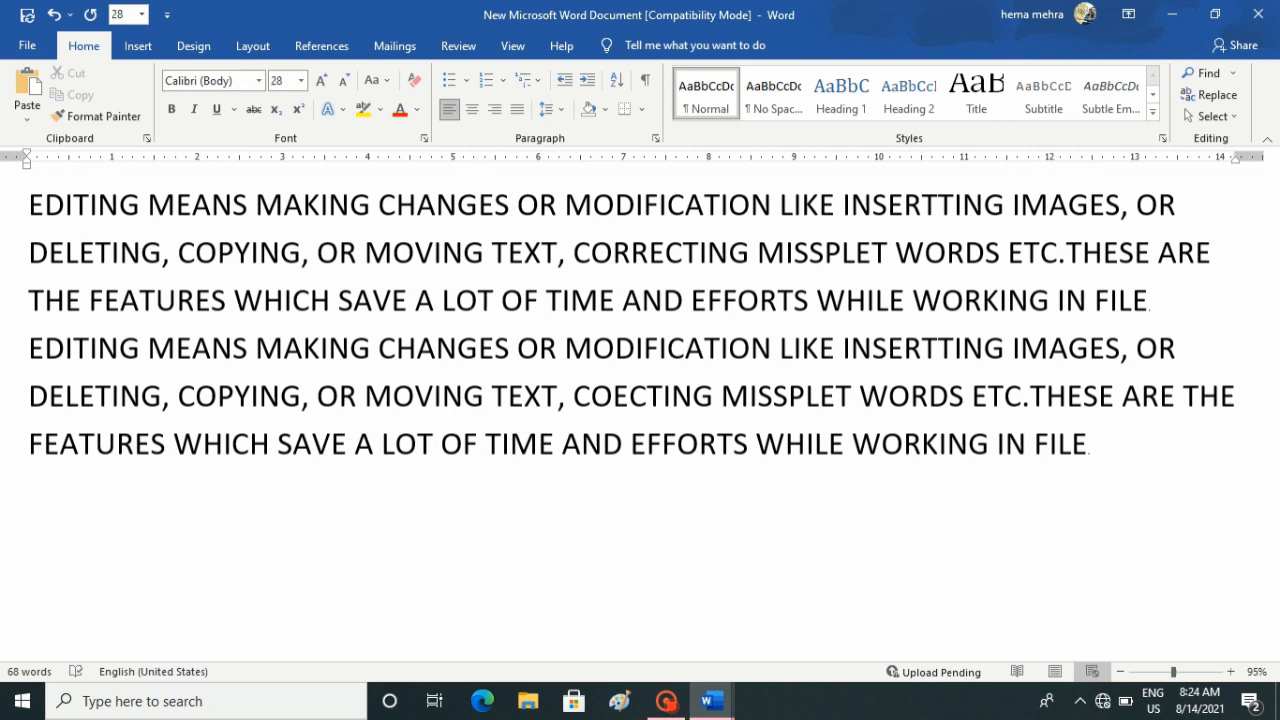
# Add a new line below the paragraphs with a boy's first name followed by "IS A GOOD BOI"
pyautogui.click(1091, 449)
pyautogui.write('TARUN IS A GOOD BOI')
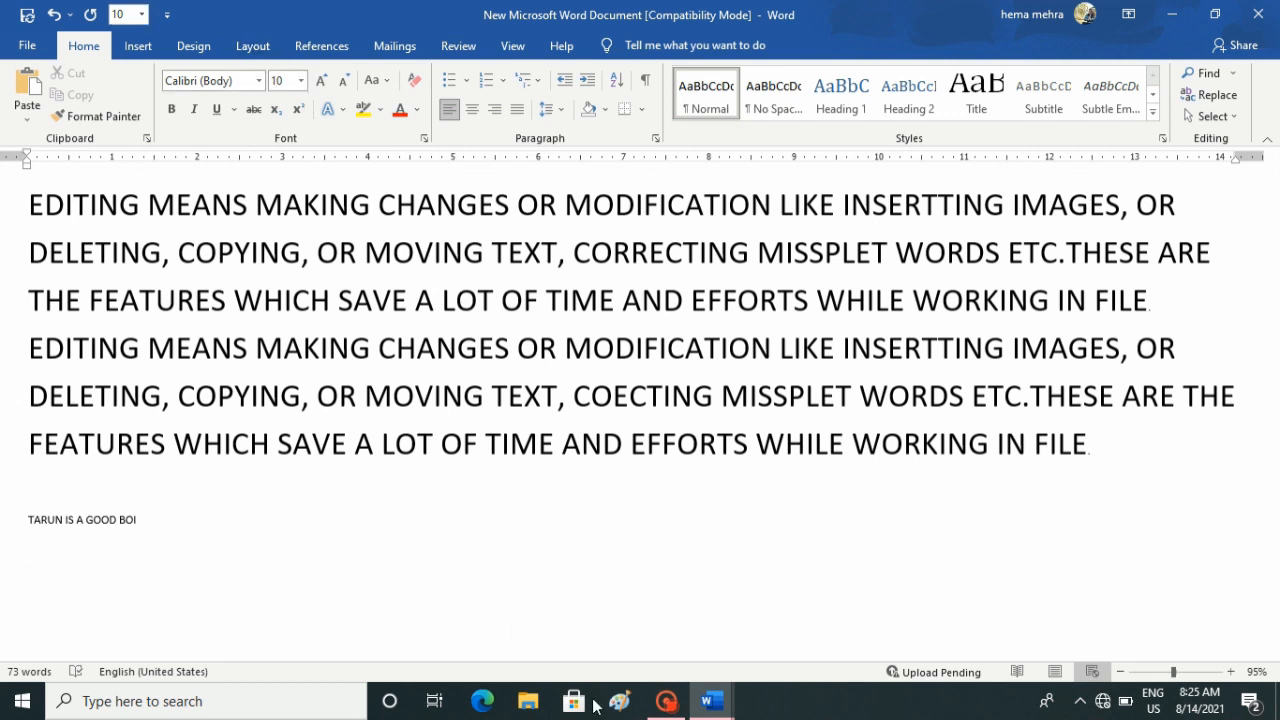
pyautogui.press('BackSpace')
# Select the new "IS A GOOD BOI" line and enlarge its font size to 20
pyautogui.click(321, 80)
pyautogui.hotkey('shift', 'Home')
pyautogui.press('Left')
pyautogui.moveTo(28, 520); pyautogui.dragTo(140, 521)
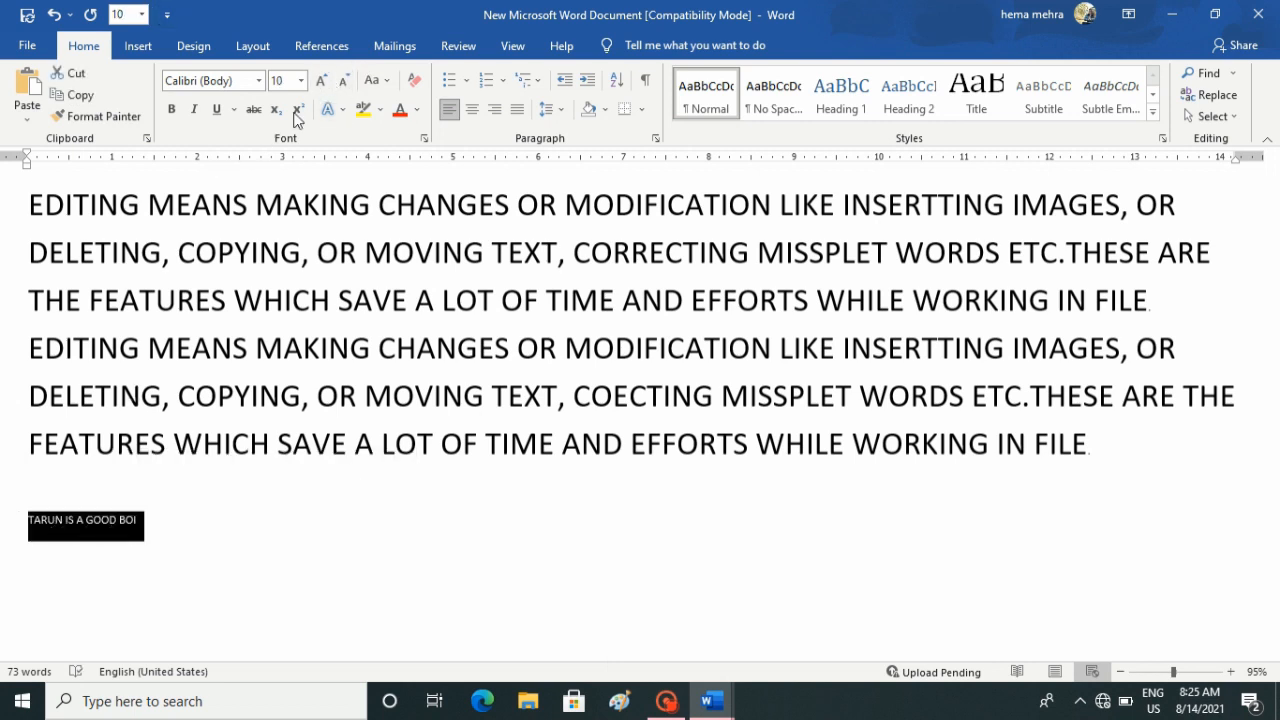
pyautogui.click(321, 80)
pyautogui.click(321, 80)
pyautogui.click(321, 80)
pyautogui.click(321, 80)
pyautogui.click(321, 80)
pyautogui.click(321, 80)
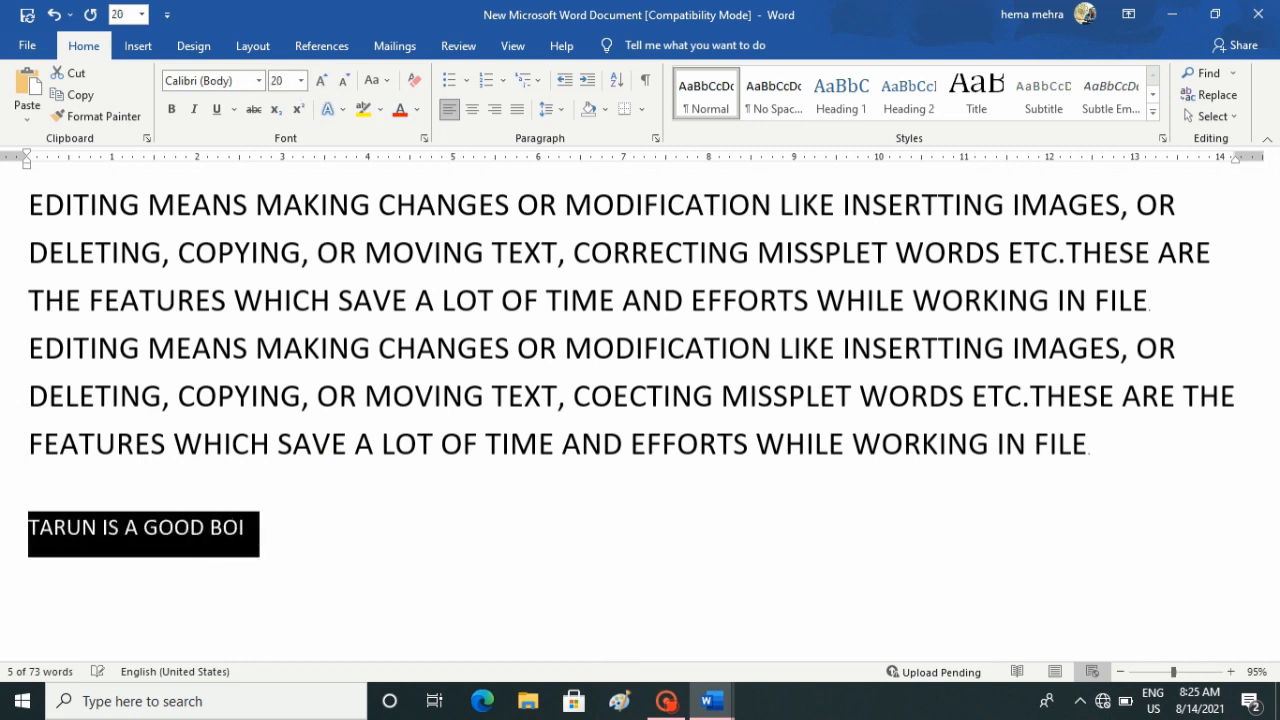
pyautogui.press('Right')
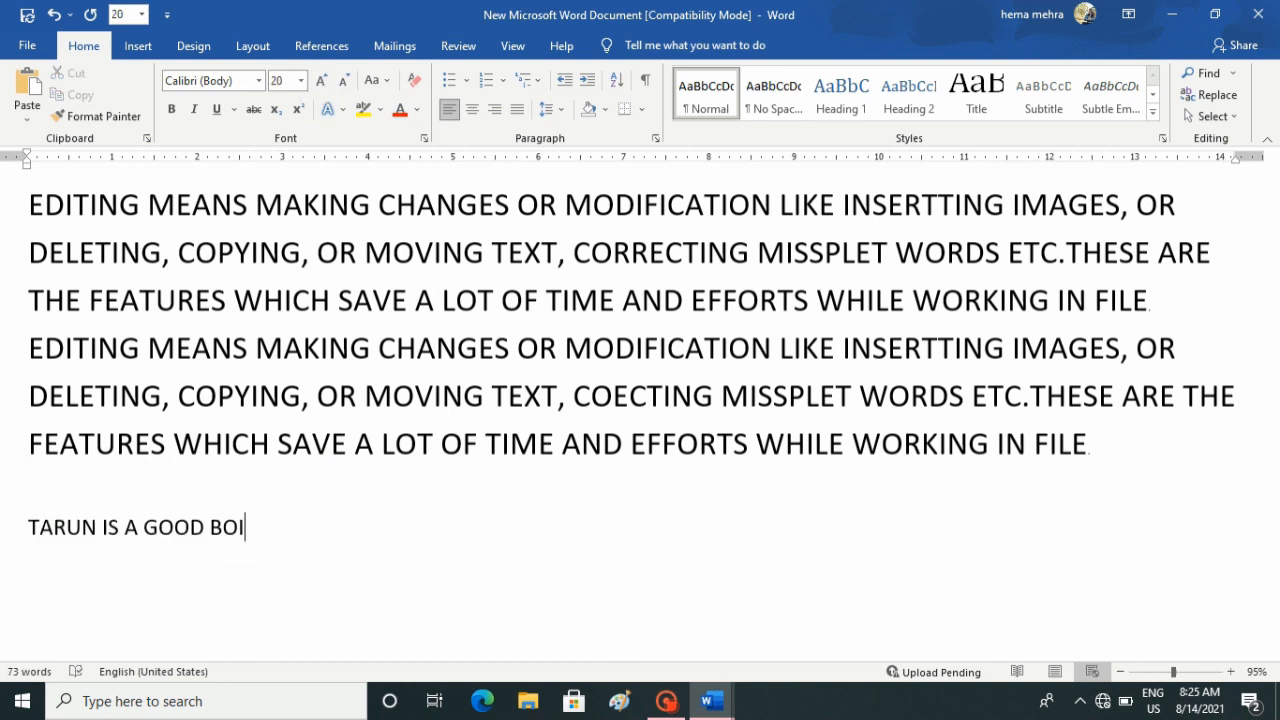
# Correct BOI to BOY, end the sentence with a full stop, and continue the line with "HE ALWA"
pyautogui.write('R')
pyautogui.press('BackSpace')
pyautogui.write('E')
pyautogui.press('BackSpace')
pyautogui.write('YFJ')
pyautogui.press('BackSpace')
pyautogui.press('BackSpace')
pyautogui.press('BackSpace')
pyautogui.press('BackSpace')
pyautogui.press('BackSpace')
pyautogui.press('BackSpace')
pyautogui.write('Y. HE ALWA')
pyautogui.moveTo(666, 701)
pyautogui.click(626, 608)
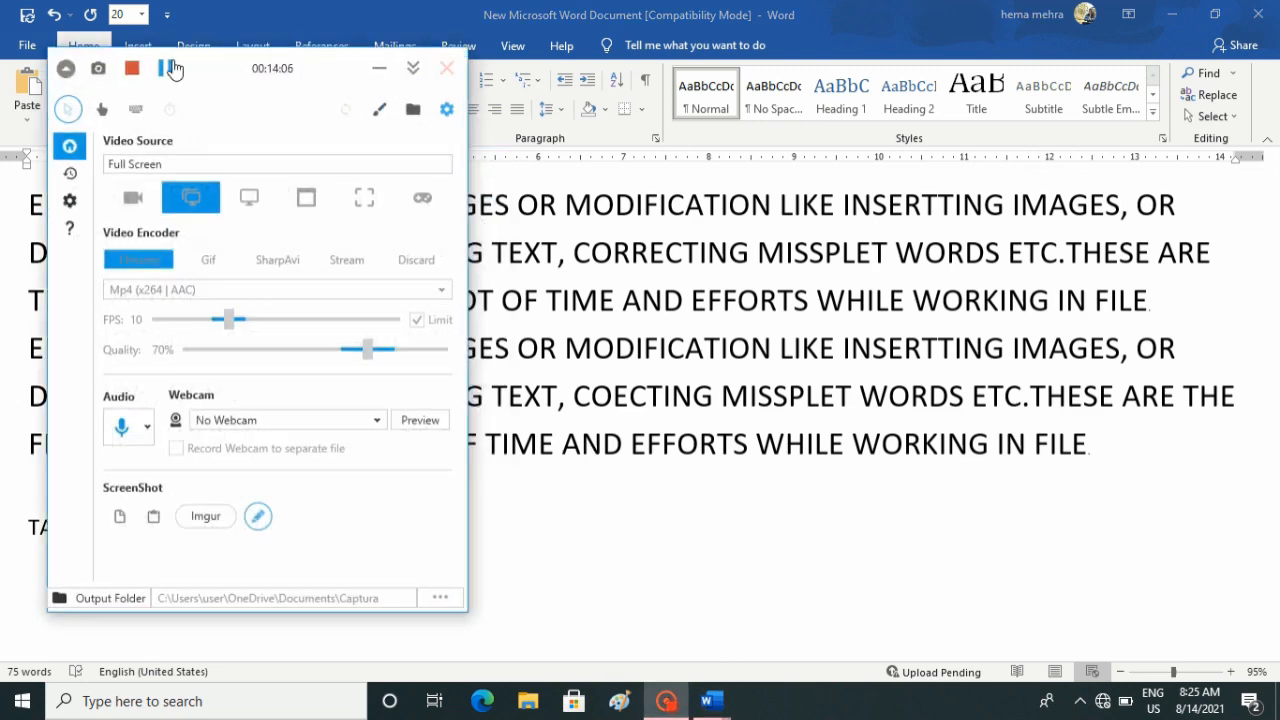
pyautogui.click(166, 68)
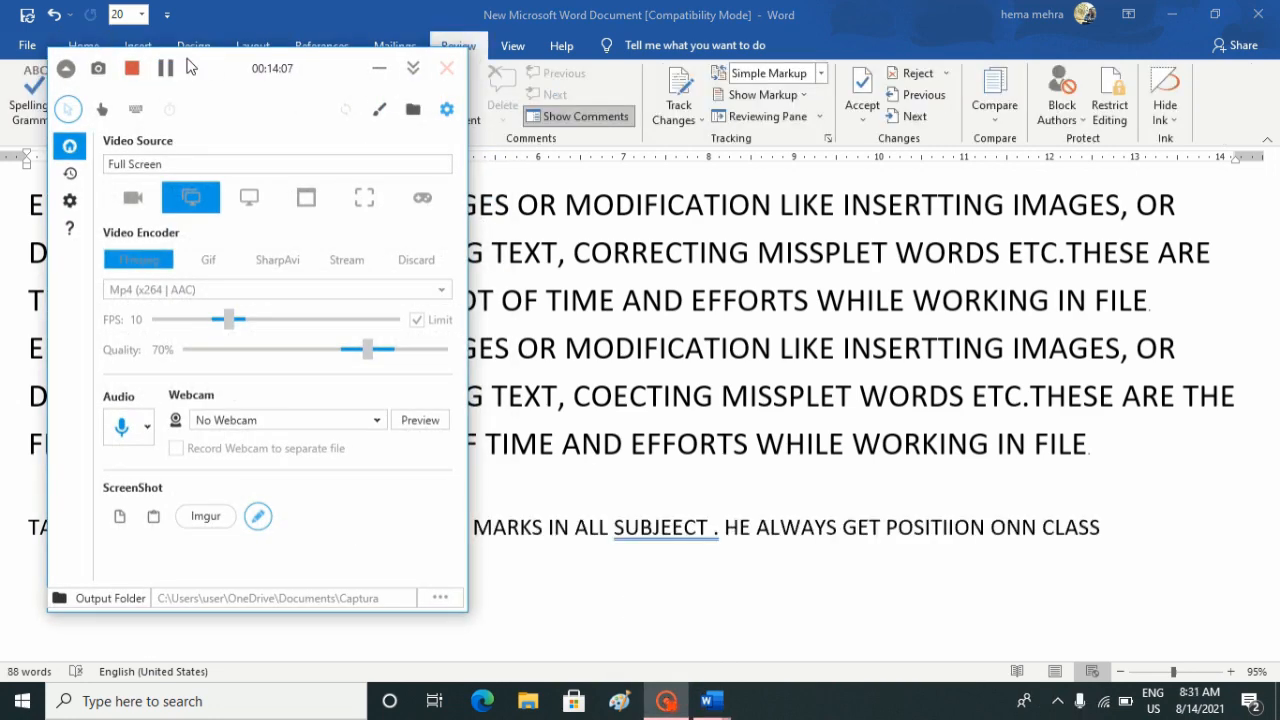
pyautogui.click(380, 66)
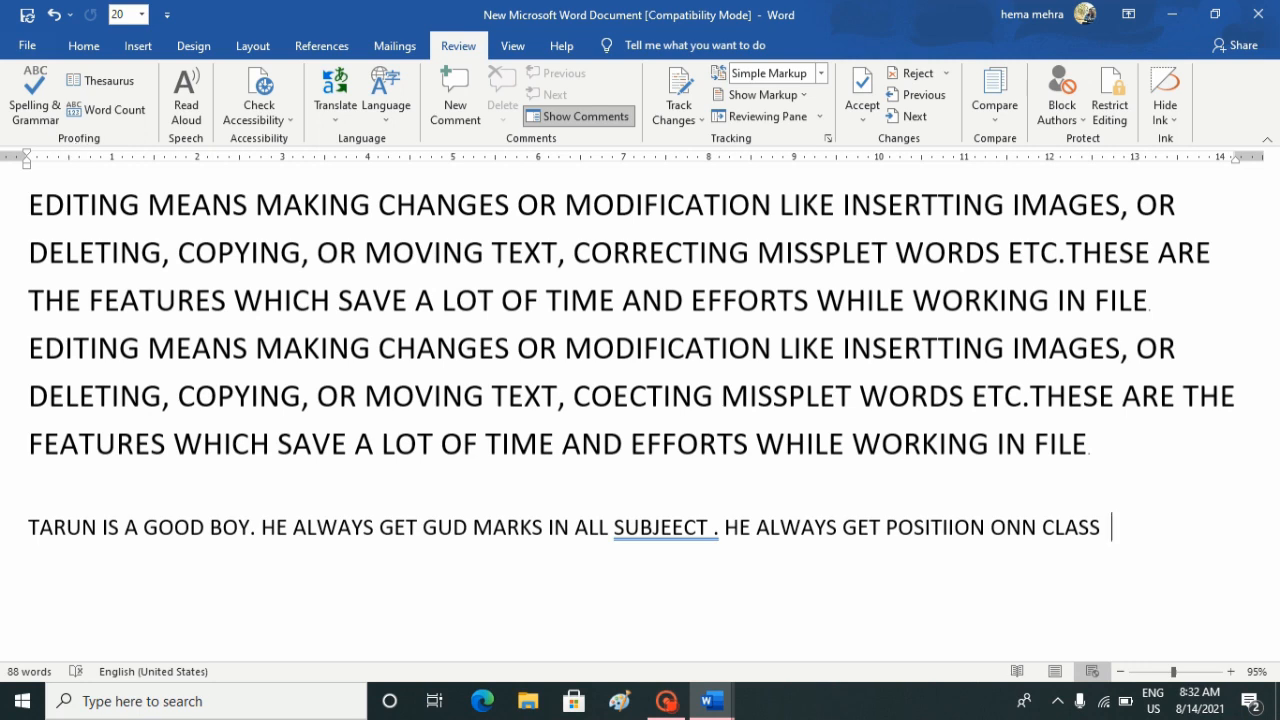
# Run the spelling and grammar check, examine the flagged sentence and its suggestion, and close the Proofing results without applying it
pyautogui.click(34, 100)
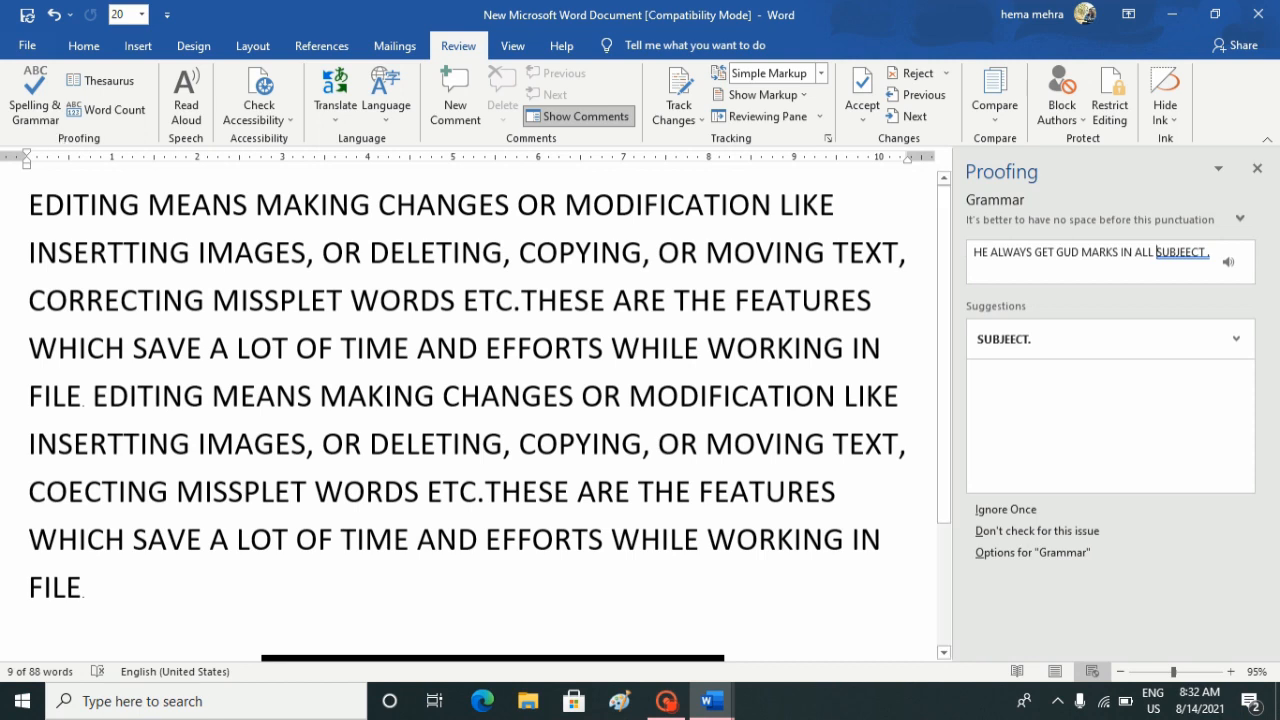
pyautogui.scroll(-2, 423, 543)
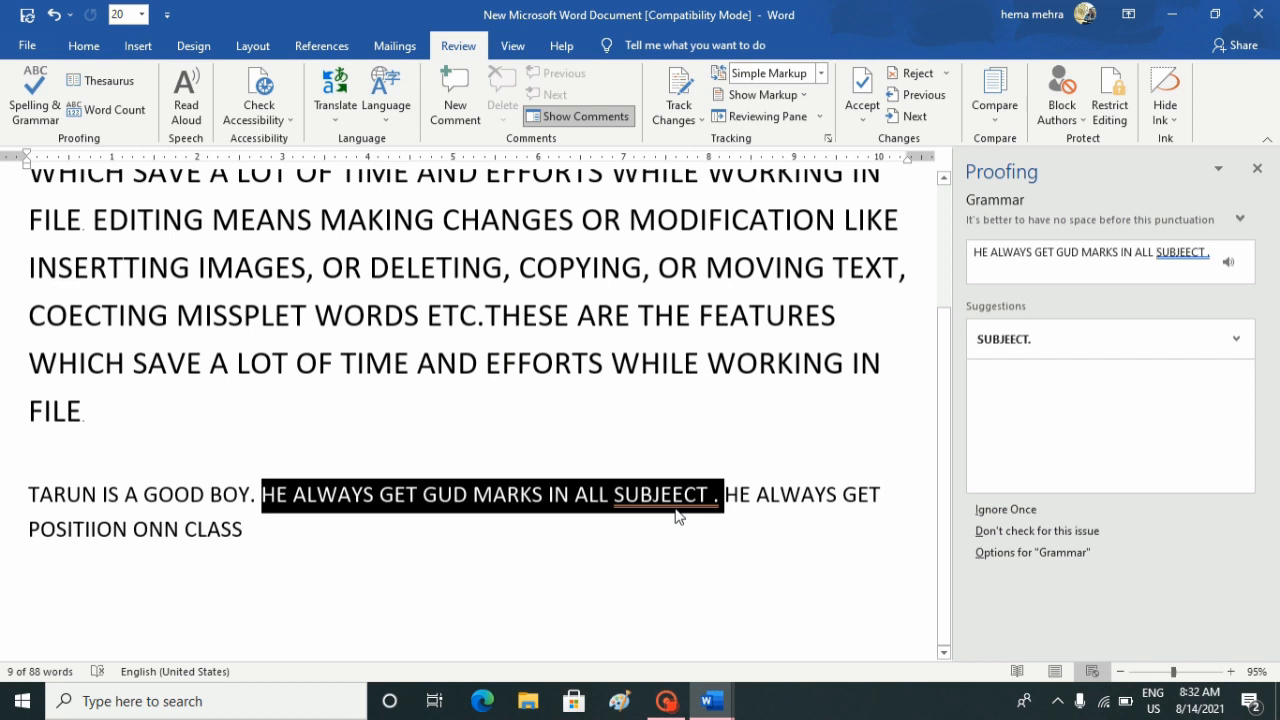
pyautogui.scroll(1, 677, 515)
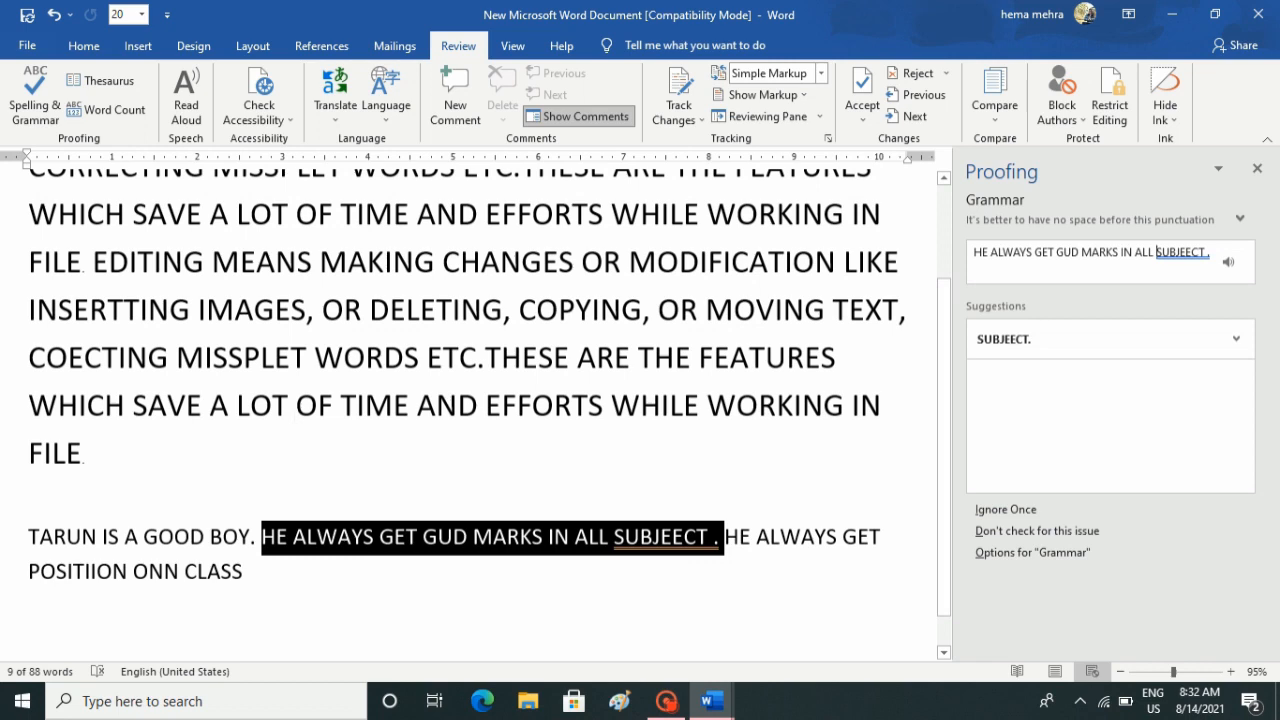
pyautogui.click(86, 455)
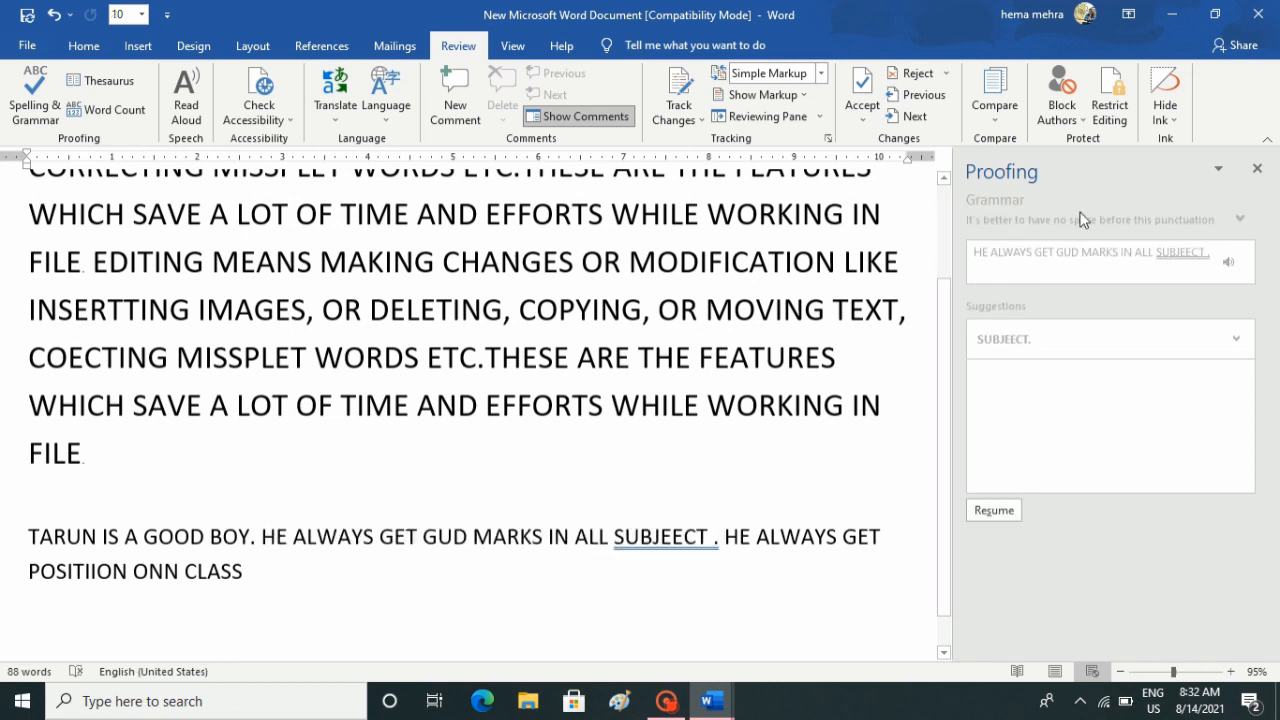
pyautogui.click(1259, 170)
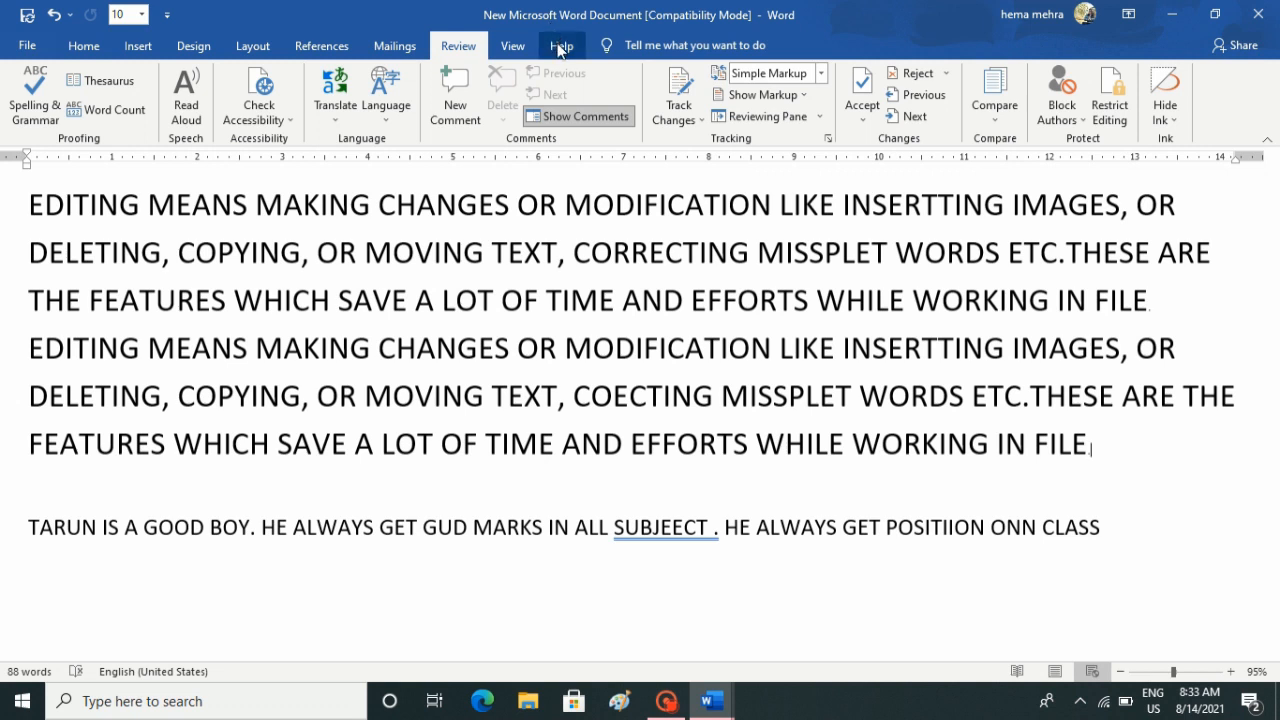
pyautogui.click(594, 104)
pyautogui.press('BackSpace')
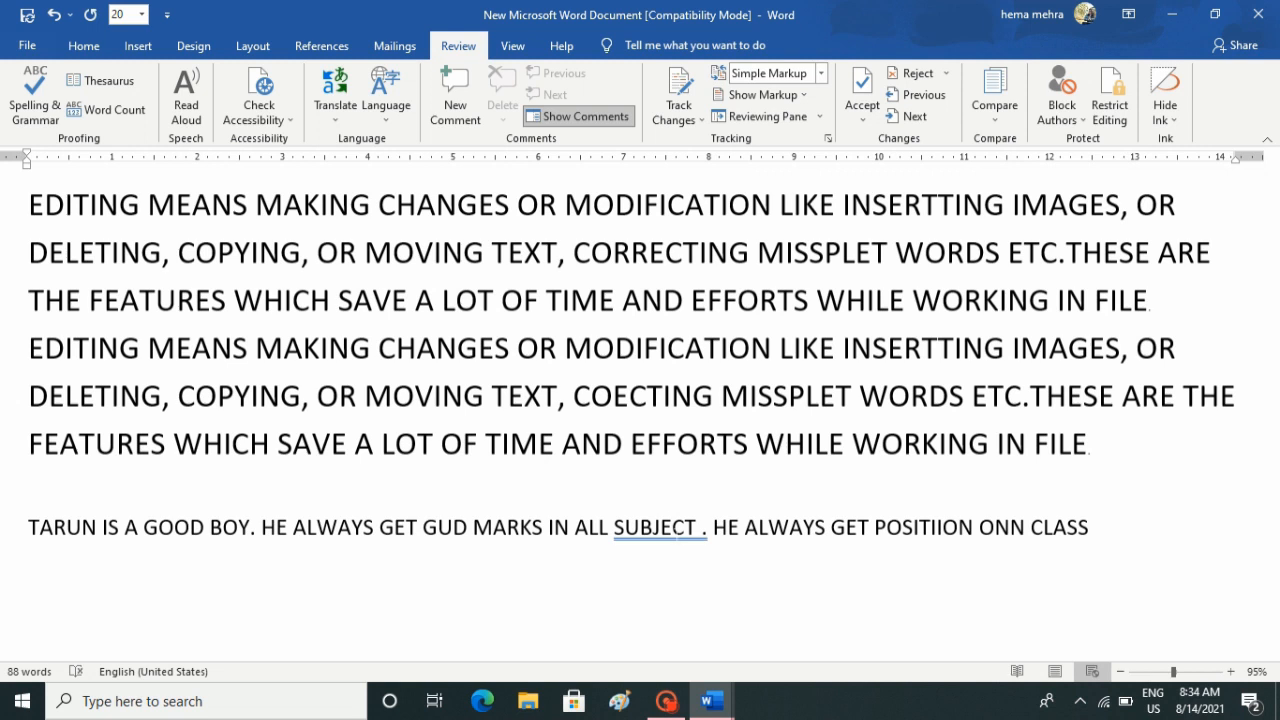
pyautogui.click(29, 565)
pyautogui.hotkey('ctrl', 'z')
pyautogui.click(683, 527)
pyautogui.write('E')
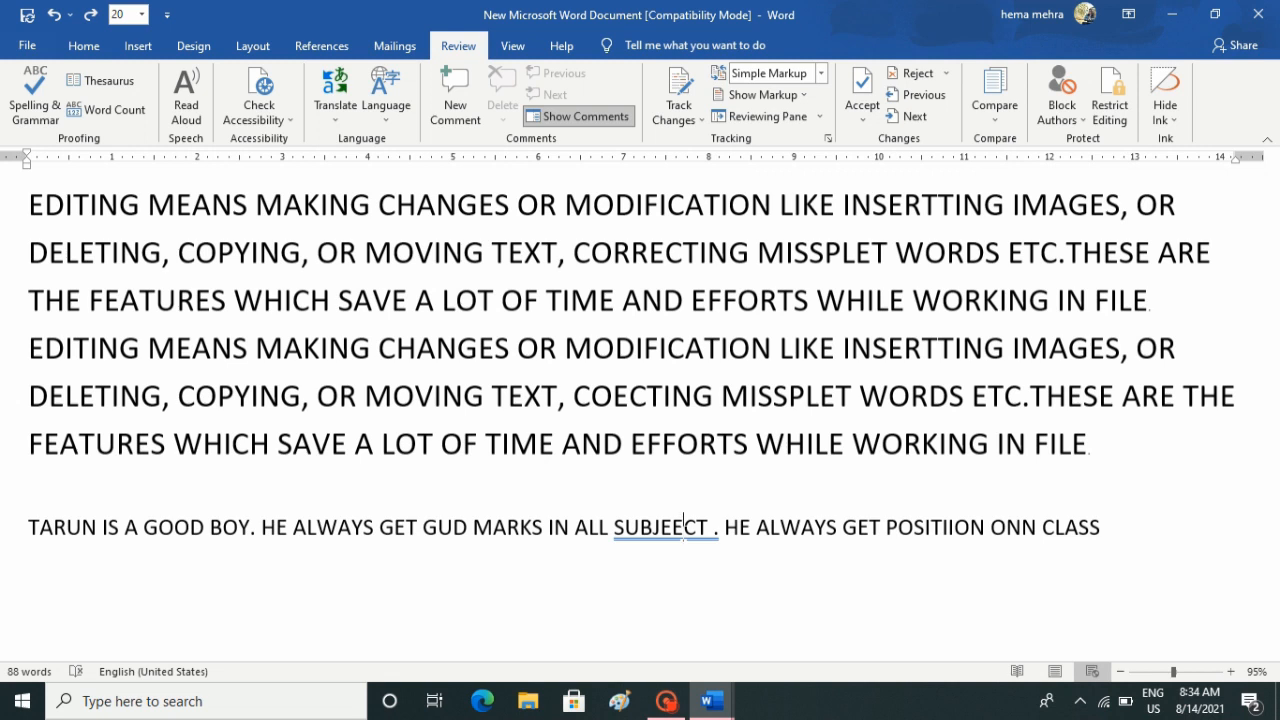
# Delete the extra E in SUBJEECT so the word reads SUBJECT
pyautogui.click(683, 528)
pyautogui.press('BackSpace')
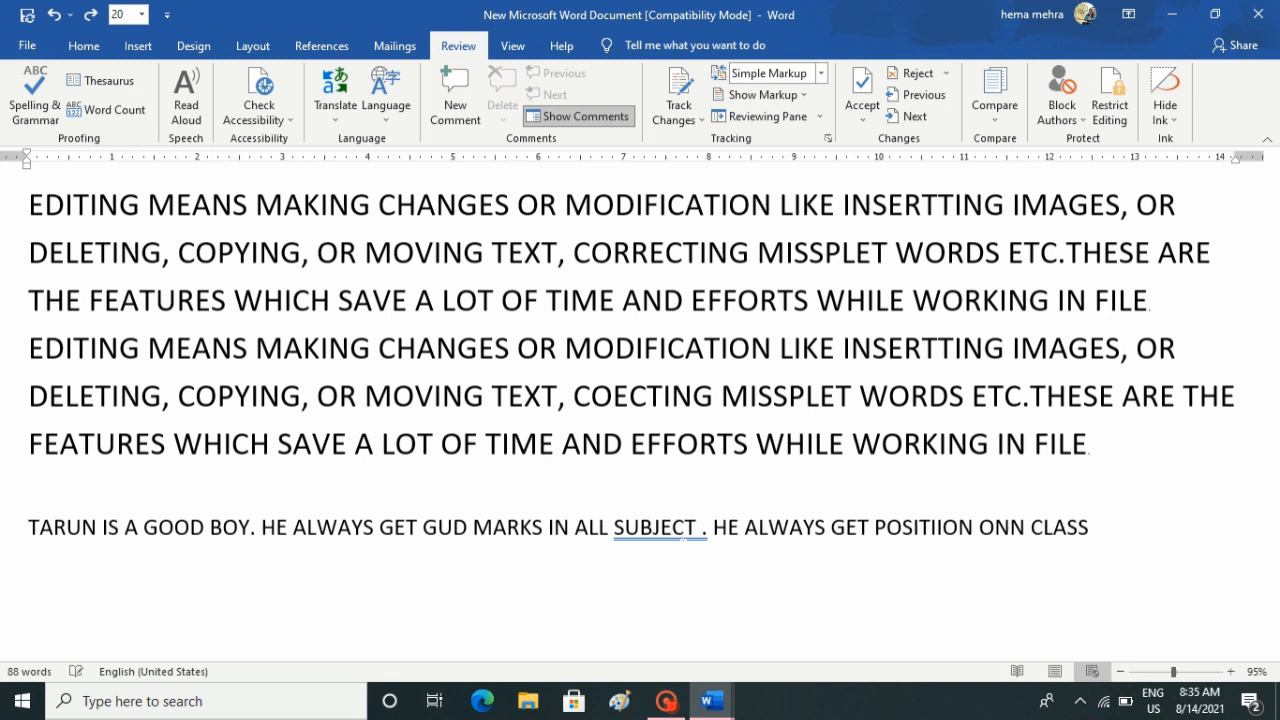